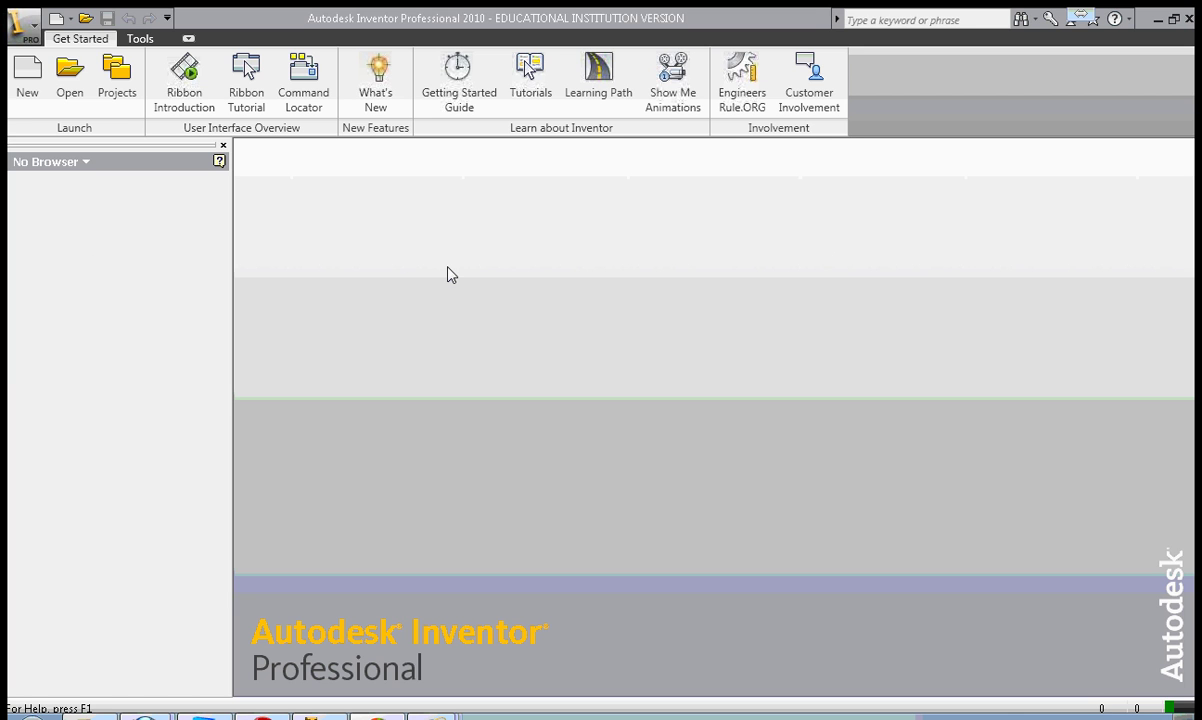
Create a new part file
{"action": "left_click", "coordinate": [70, 20]}
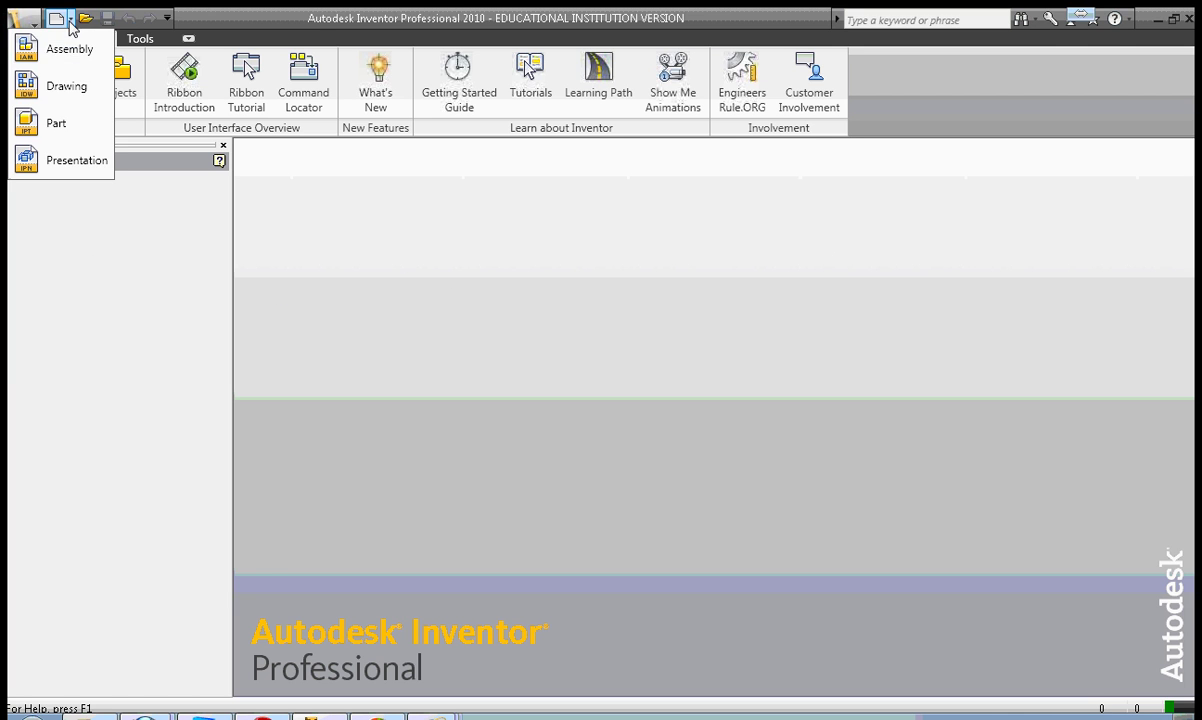
{"action": "left_click", "coordinate": [66, 125]}
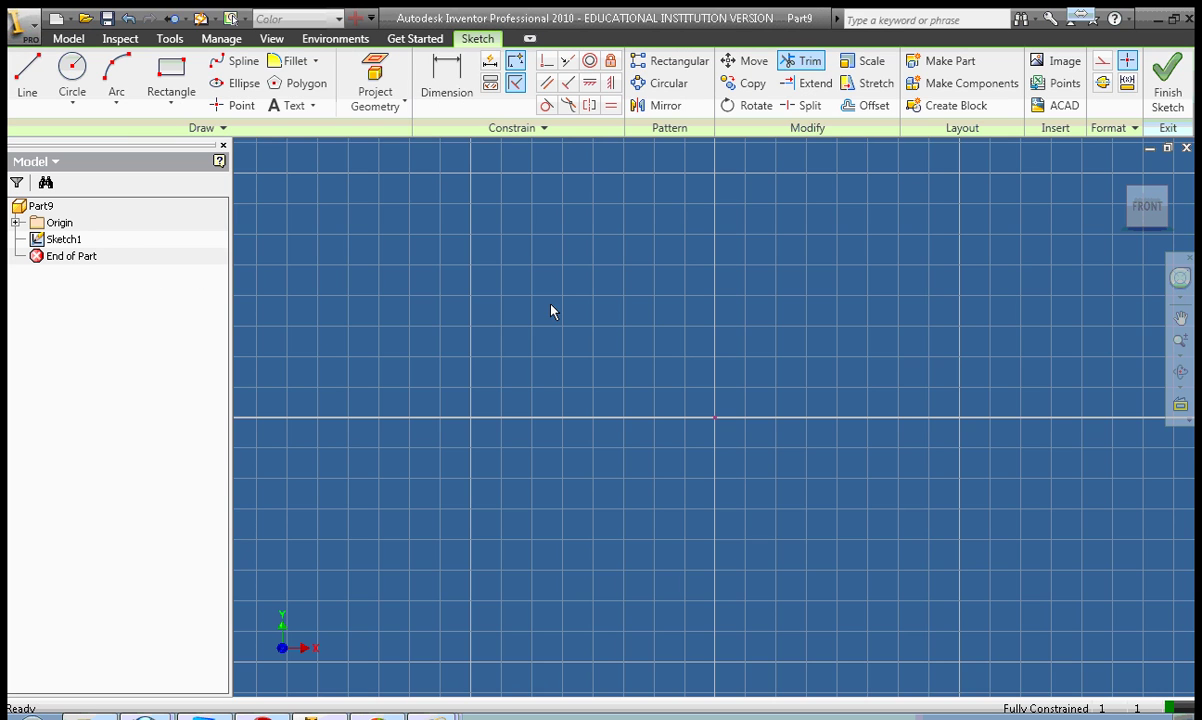
Close the model browser and cycle the ribbon through its minimized states back to the full display
{"action": "left_click", "coordinate": [225, 145]}
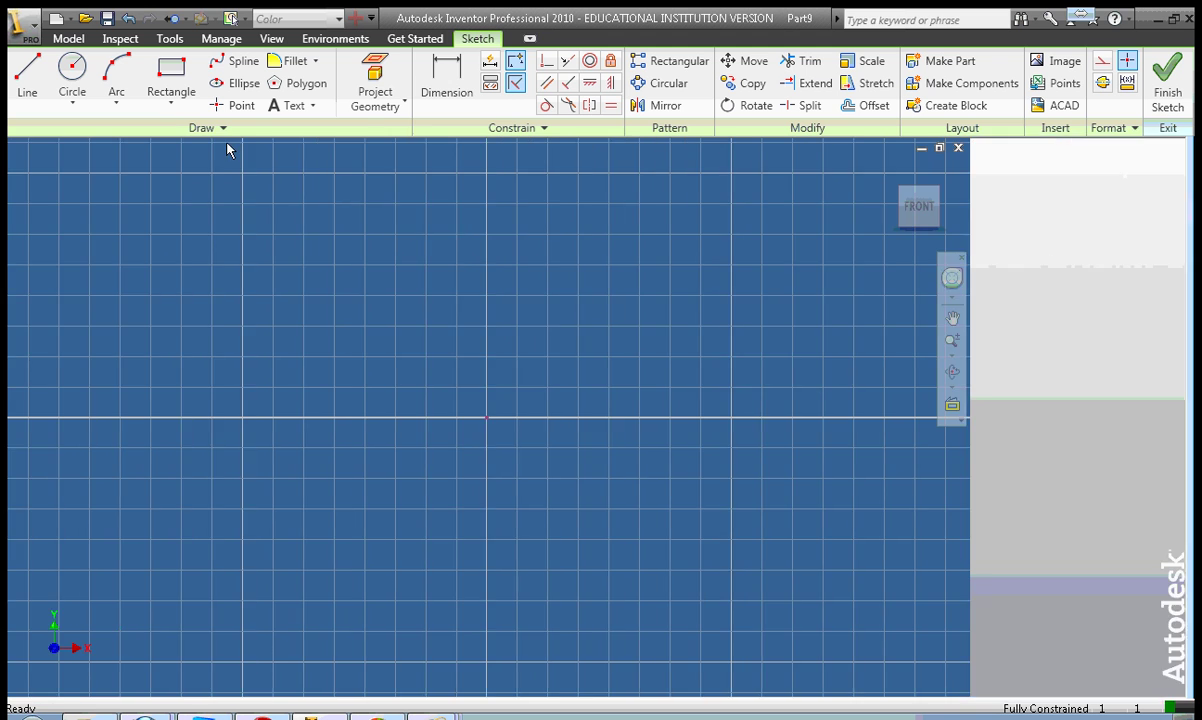
{"action": "left_click", "coordinate": [530, 39]}
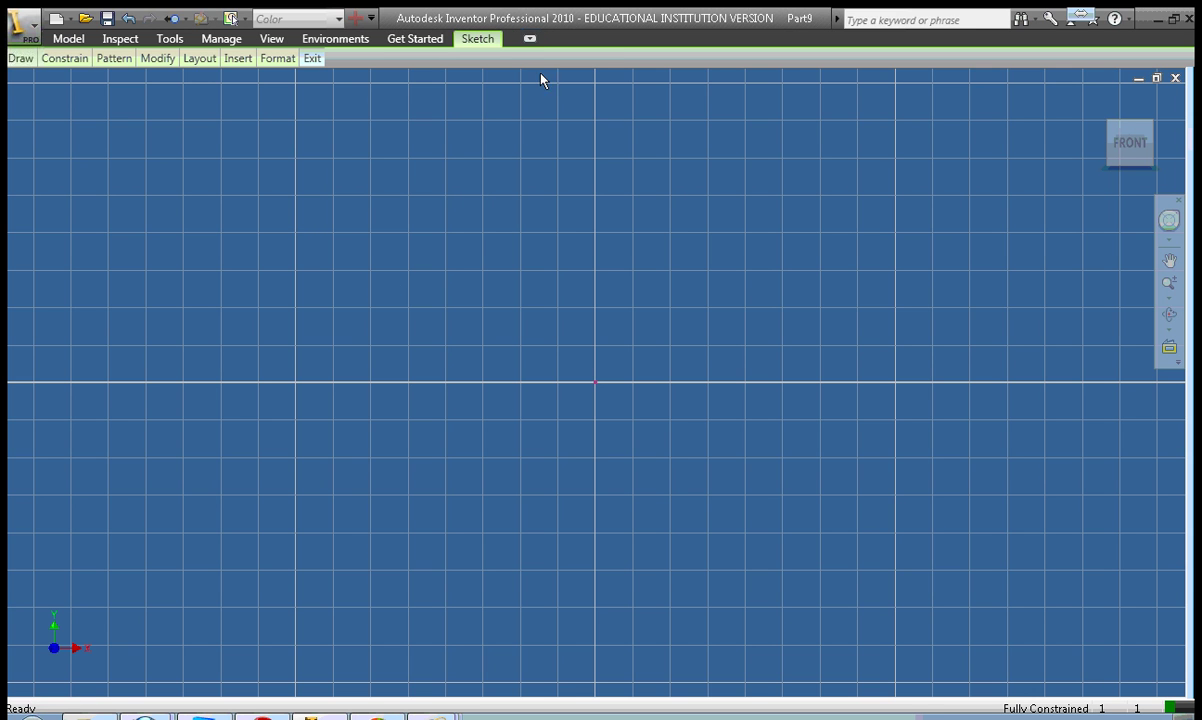
{"action": "left_click", "coordinate": [530, 39]}
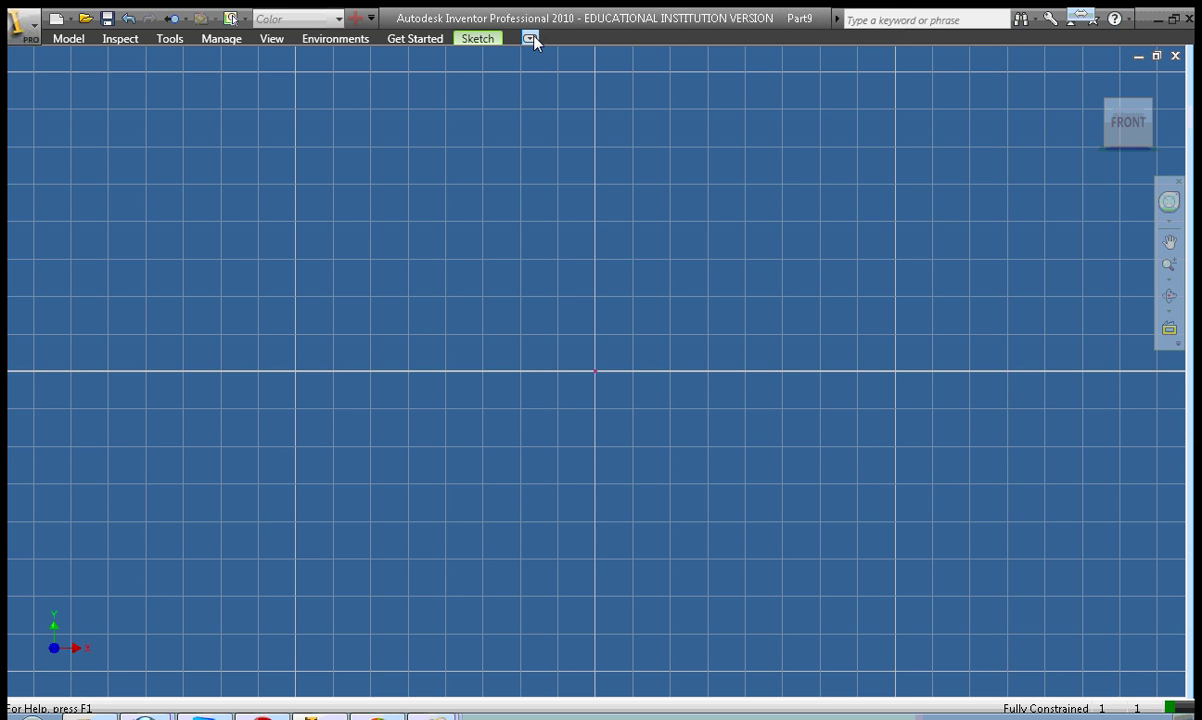
{"action": "left_click", "coordinate": [531, 39]}
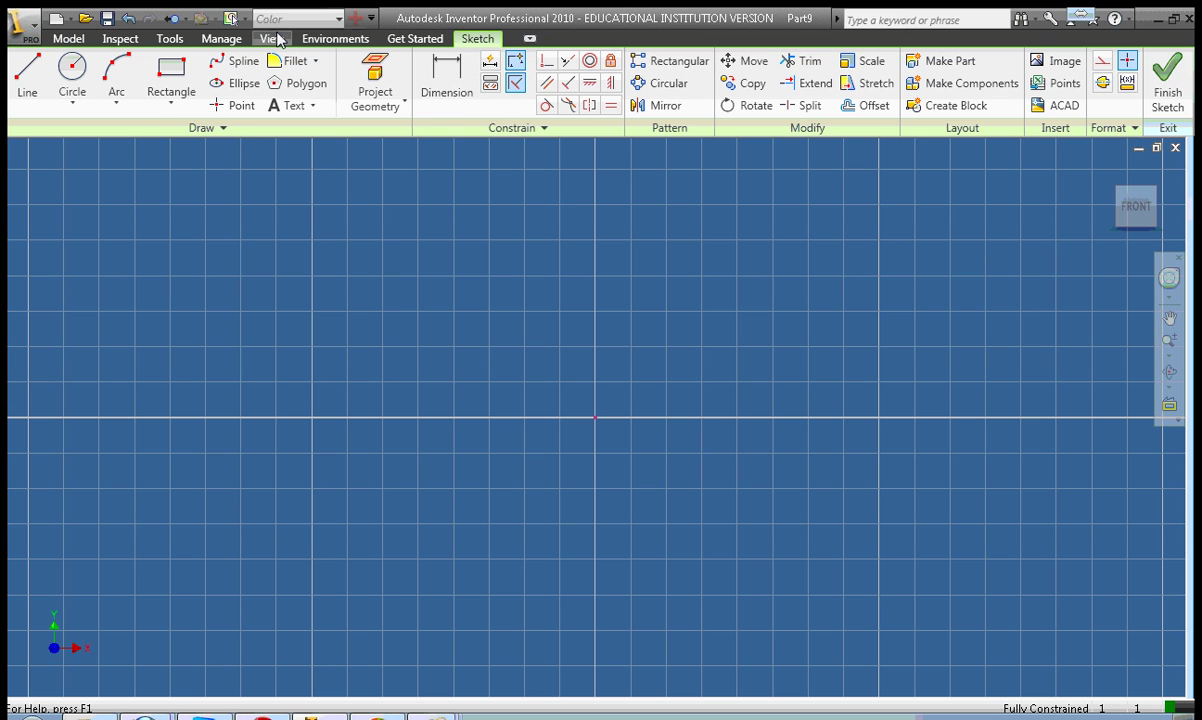
Turn the display of the model browser back on
{"action": "left_click", "coordinate": [274, 38]}
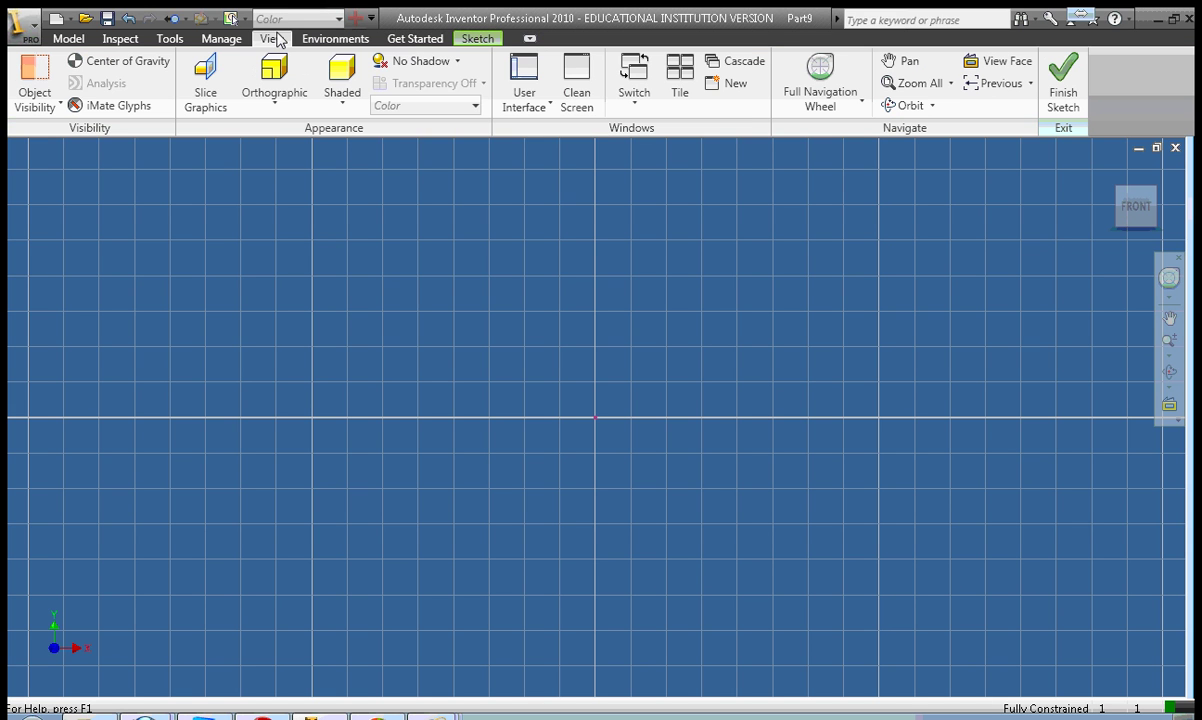
{"action": "left_click", "coordinate": [549, 105]}
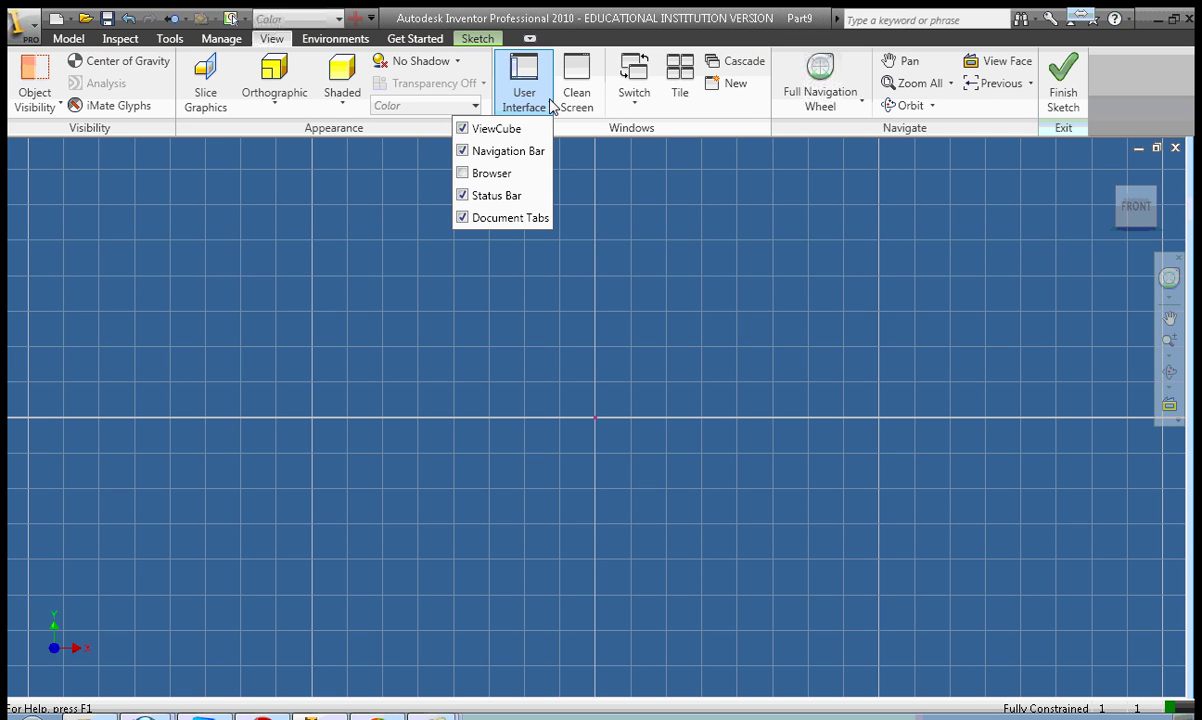
{"action": "left_click", "coordinate": [511, 175]}
{"action": "left_click", "coordinate": [511, 176]}
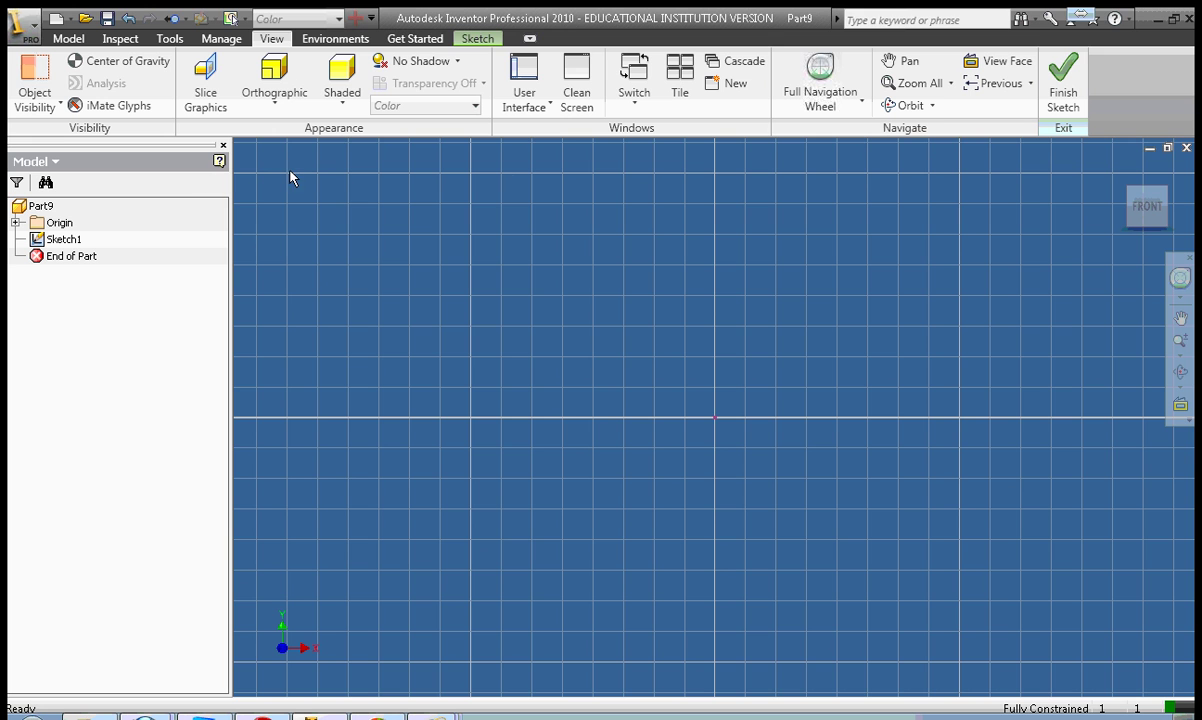
Sketch a two-corner rectangle about 1.82 in wide and 1.03 in high enclosing the sketch origin
{"action": "left_click", "coordinate": [66, 240]}
{"action": "left_click", "coordinate": [476, 39]}
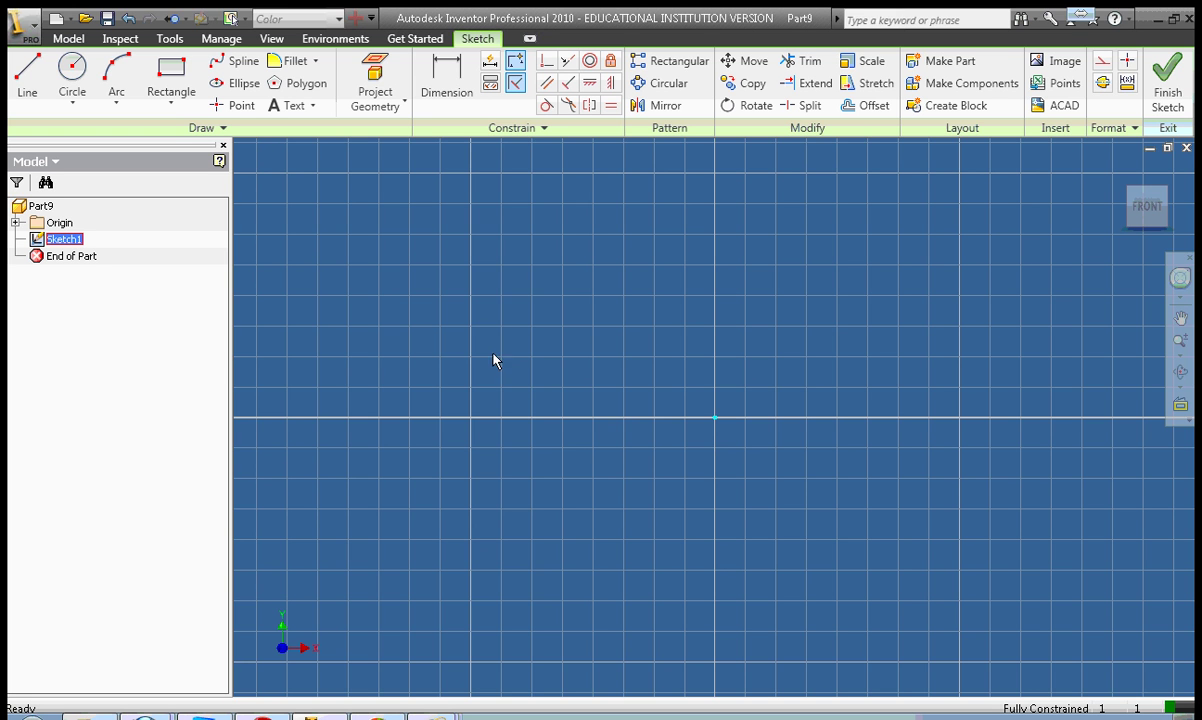
{"action": "left_click", "coordinate": [178, 75]}
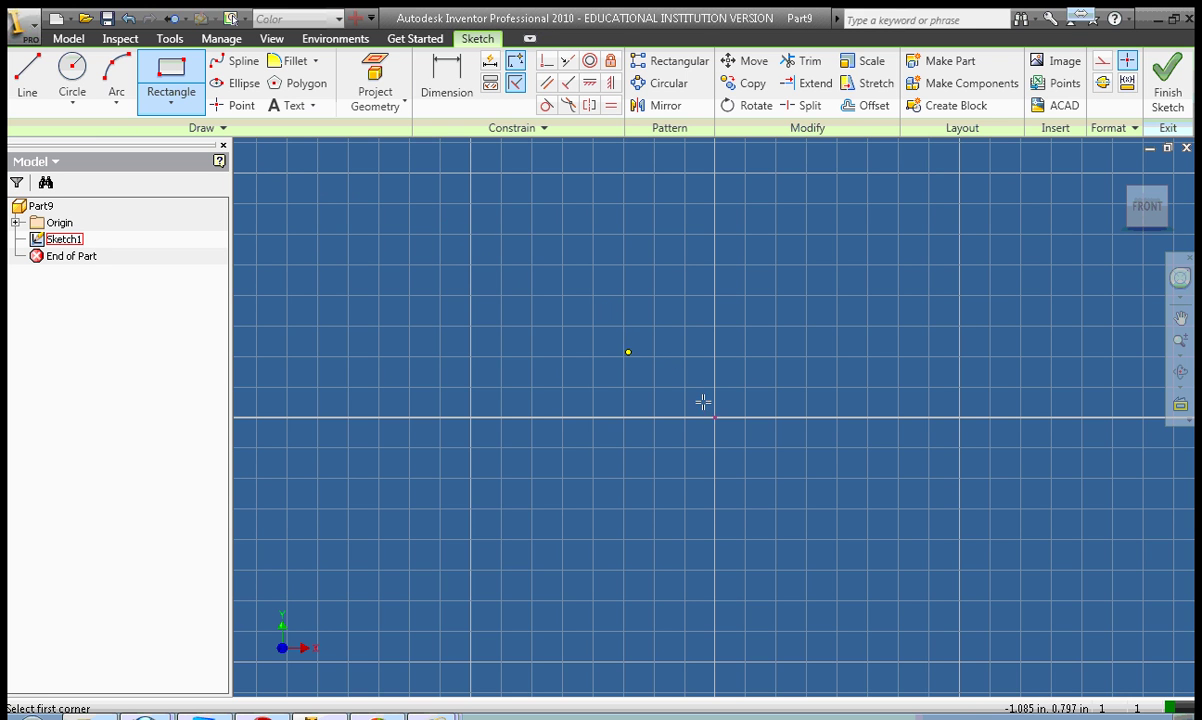
{"action": "left_click", "coordinate": [847, 468]}
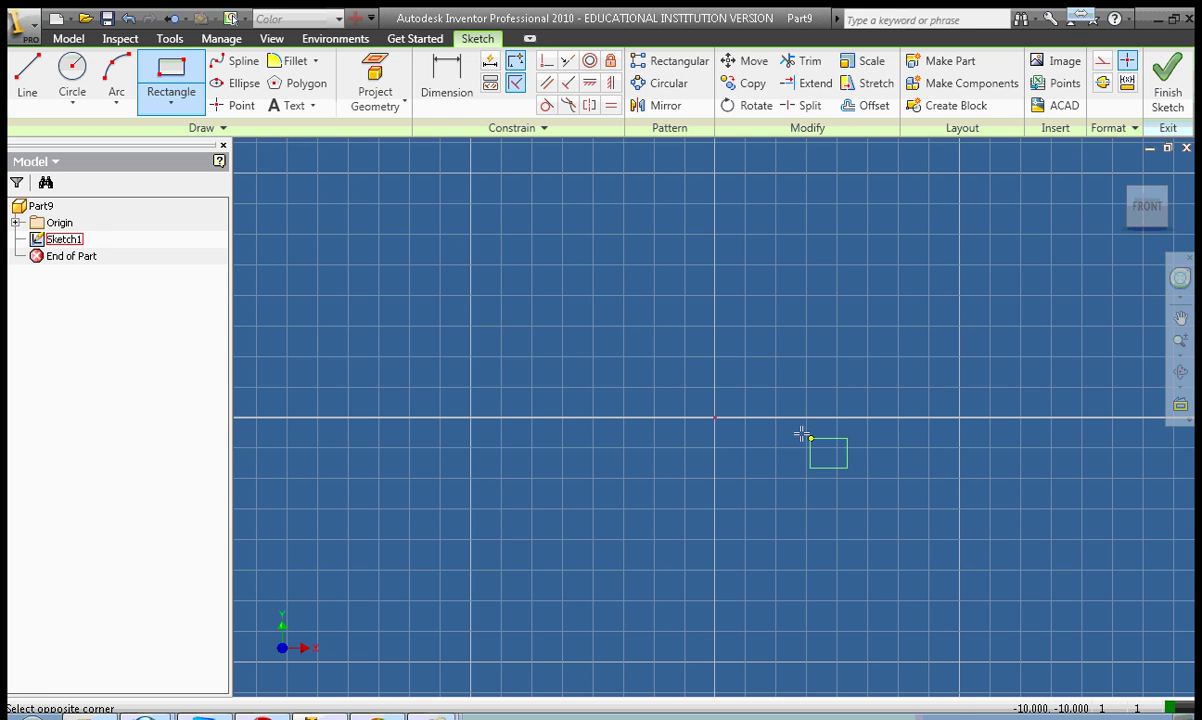
{"action": "left_click", "coordinate": [402, 216]}
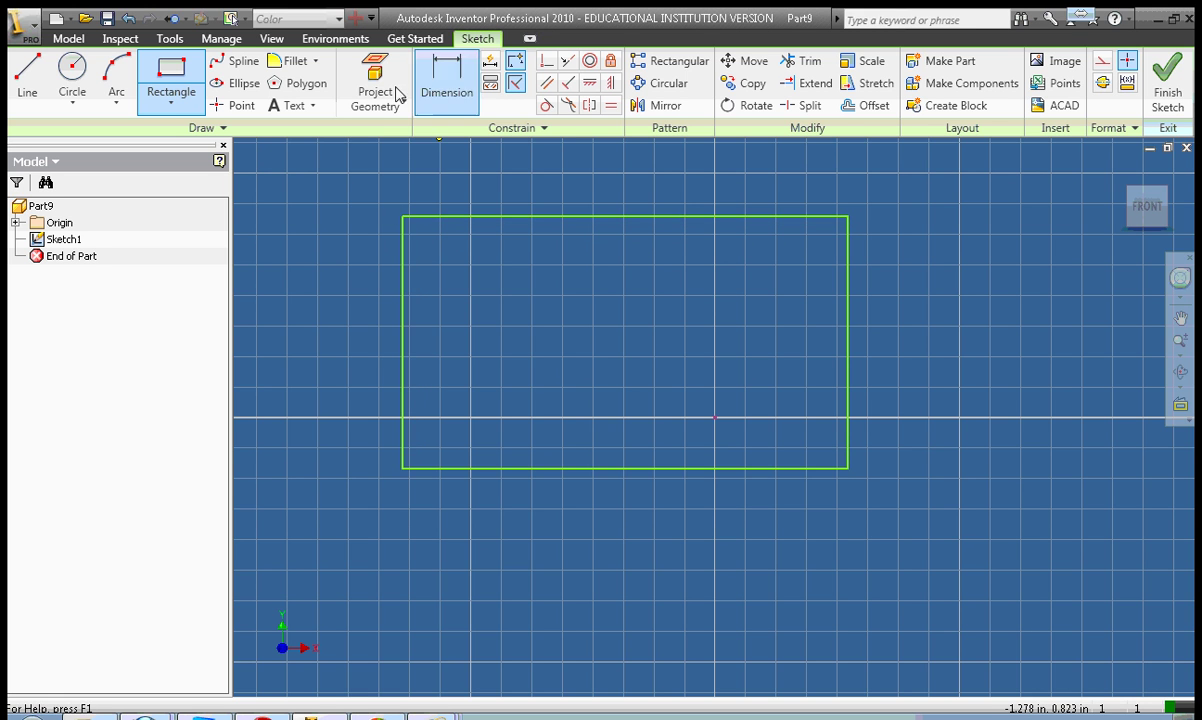
Dimension the rectangle's top edge and set its length to 4 in
{"action": "left_click", "coordinate": [455, 97]}
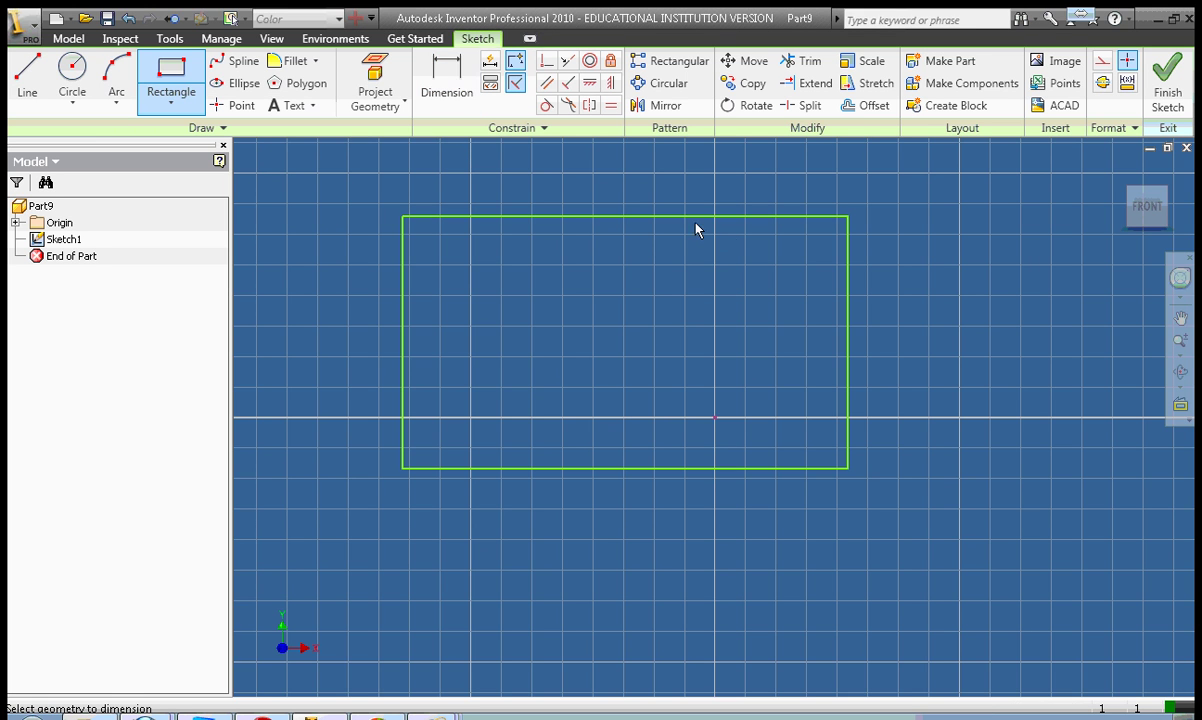
{"action": "left_click", "coordinate": [633, 217]}
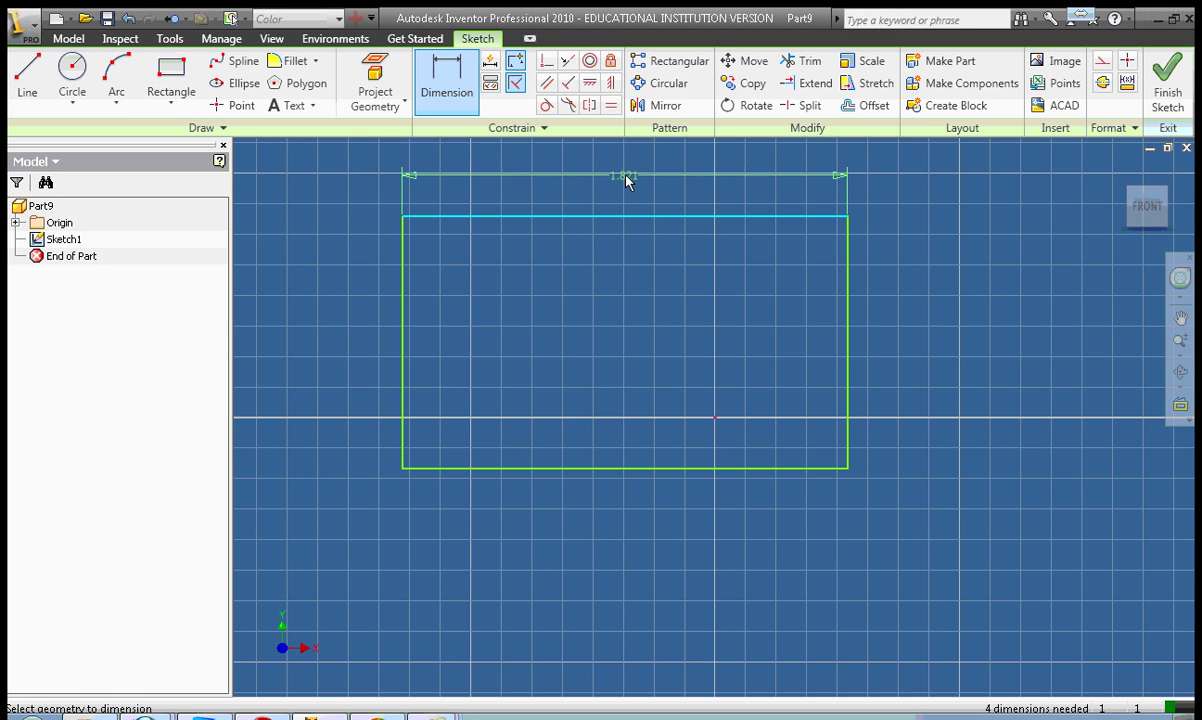
{"action": "left_click", "coordinate": [625, 178]}
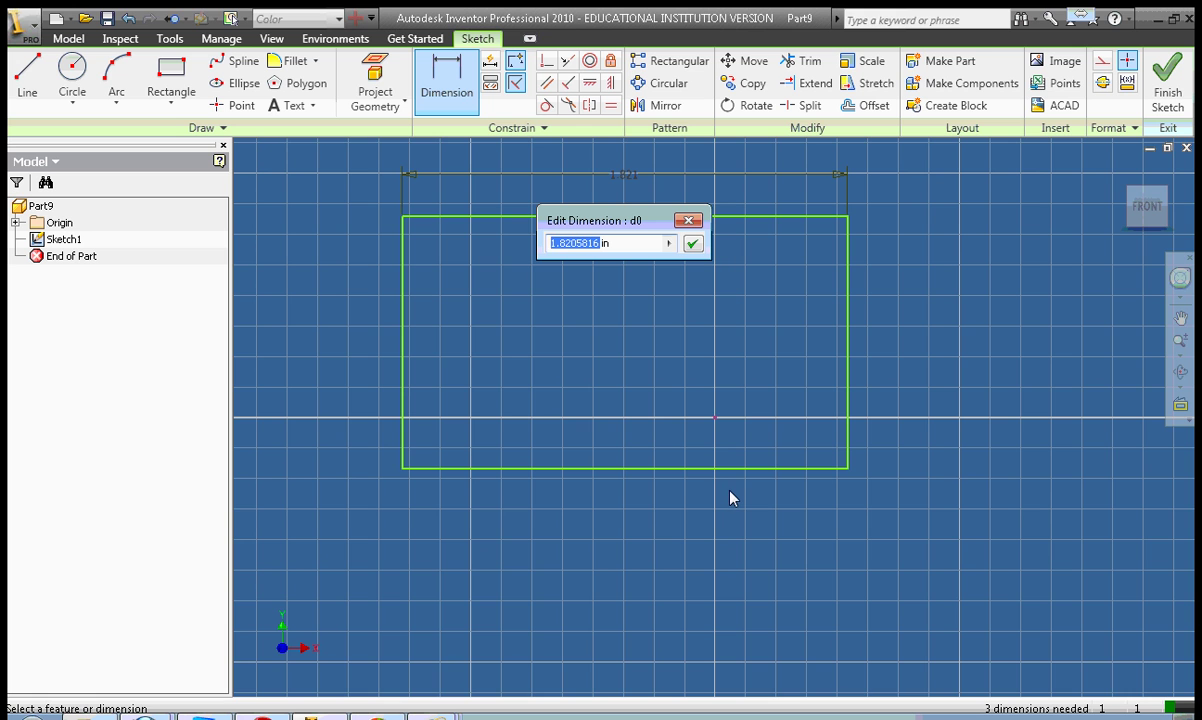
{"action": "type", "text": "4"}
{"action": "left_click", "coordinate": [700, 248]}
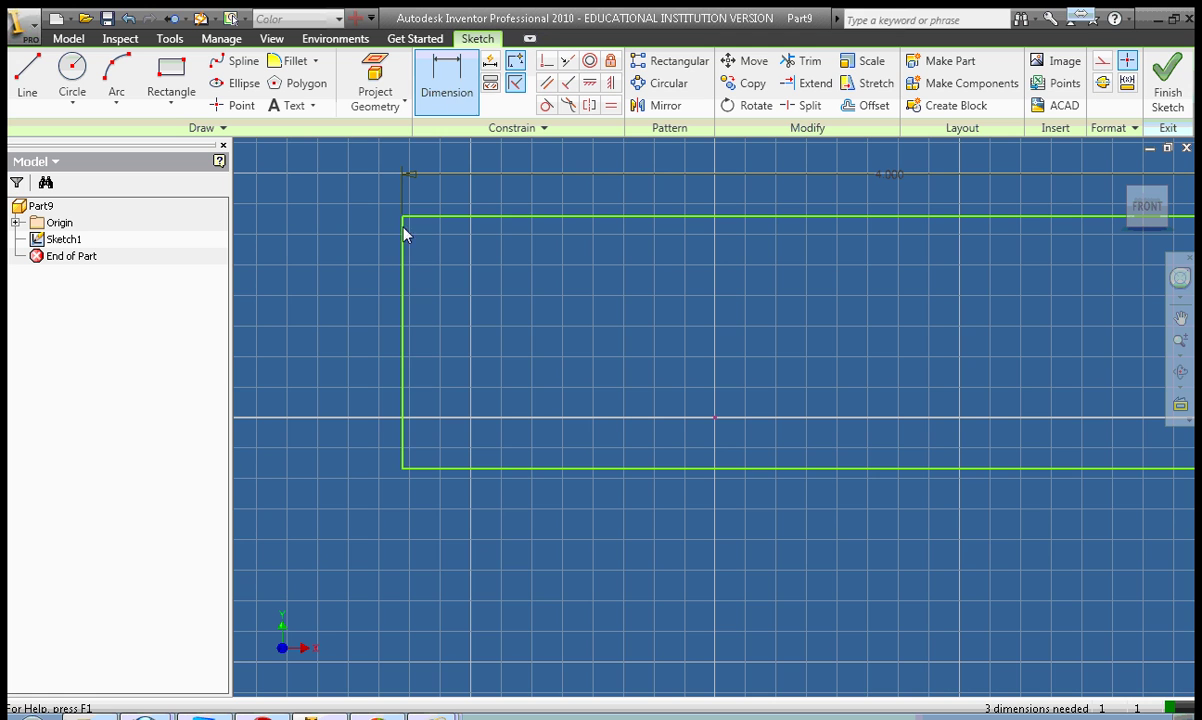
Dimension the rectangle's left edge and set its height to 2 in
{"action": "left_click", "coordinate": [402, 311]}
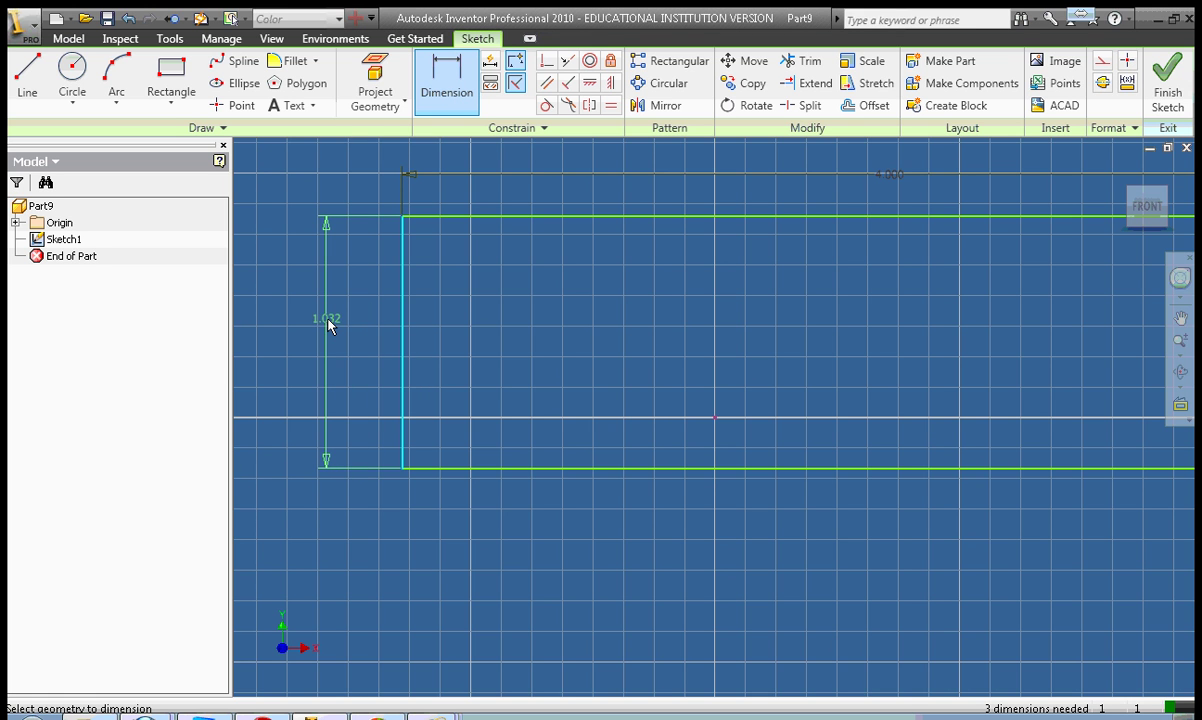
{"action": "left_click", "coordinate": [328, 319]}
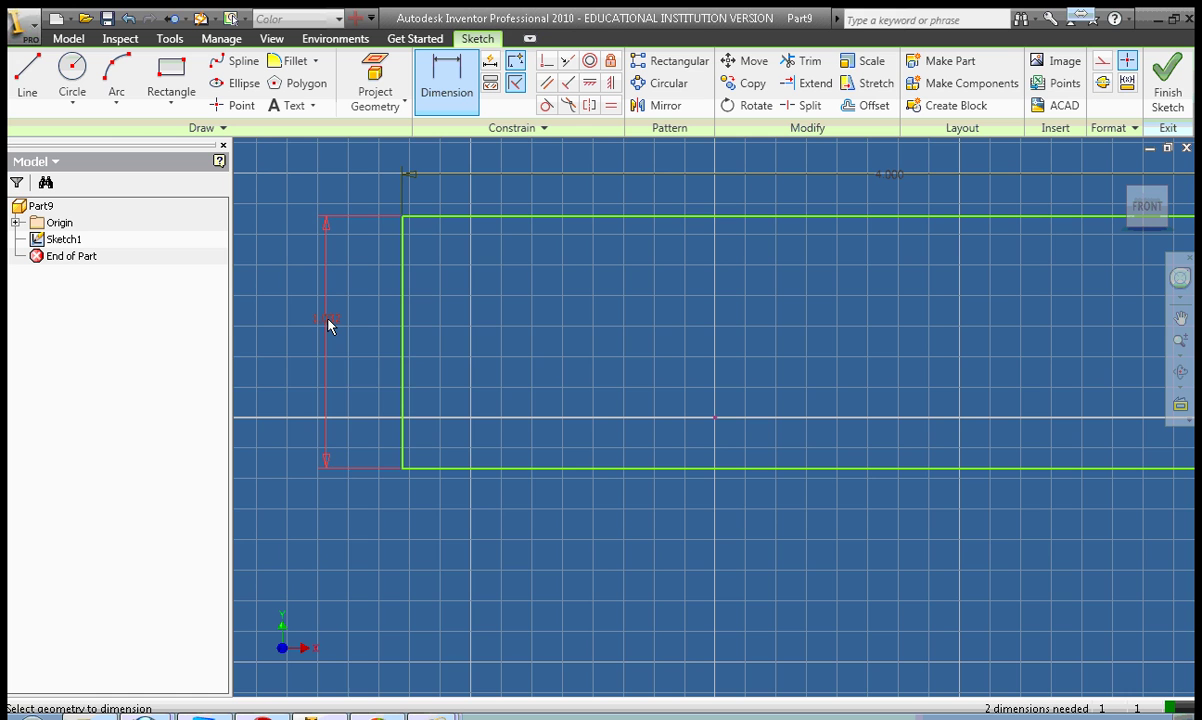
{"action": "left_click", "coordinate": [328, 319]}
{"action": "left_click", "coordinate": [297, 387]}
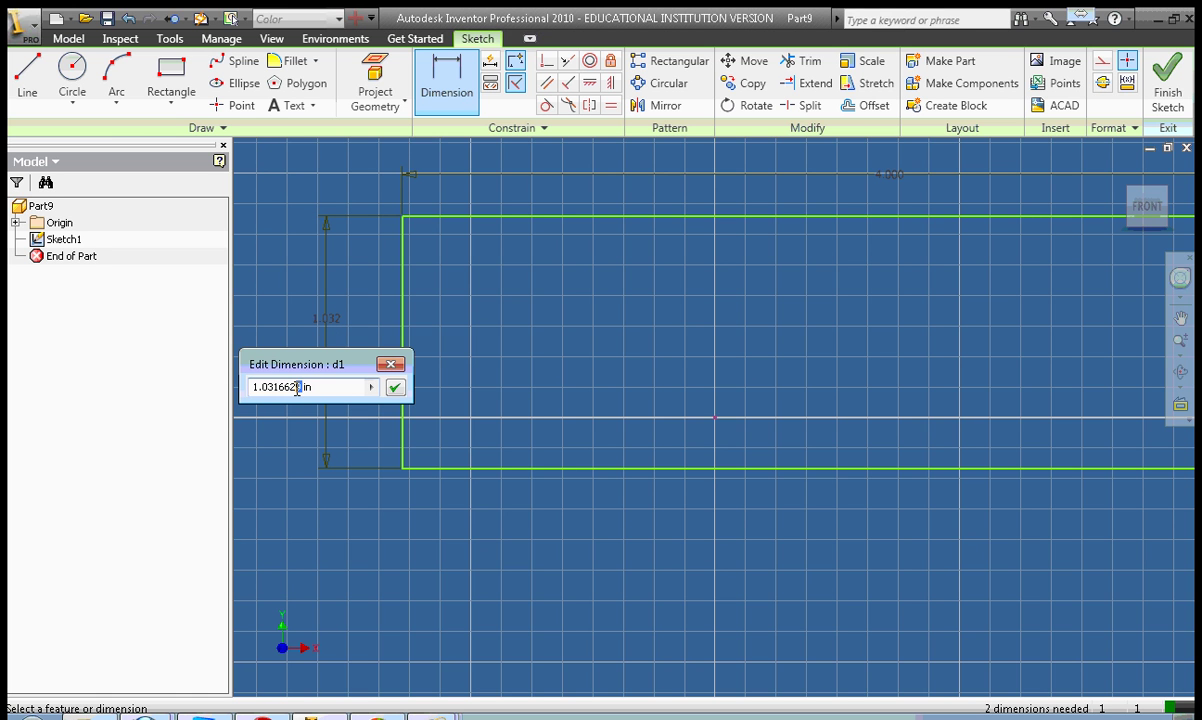
{"action": "left_click_drag", "start_coordinate": [297, 387], "coordinate": [188, 394]}
{"action": "type", "text": "2"}
{"action": "left_click", "coordinate": [396, 389]}
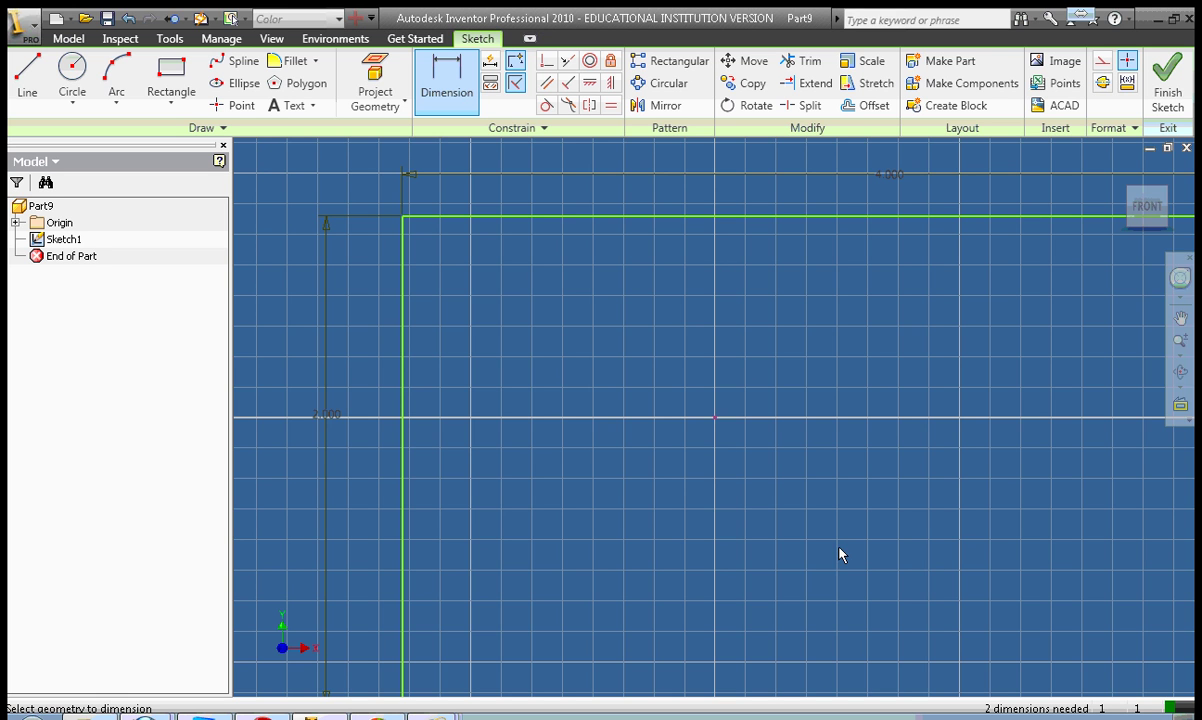
Draw a diagonal line across the rectangle's upper-left corner, with a vertical extent of about 1.09 in and both ends outside the rectangle
{"action": "left_click", "coordinate": [1180, 356]}
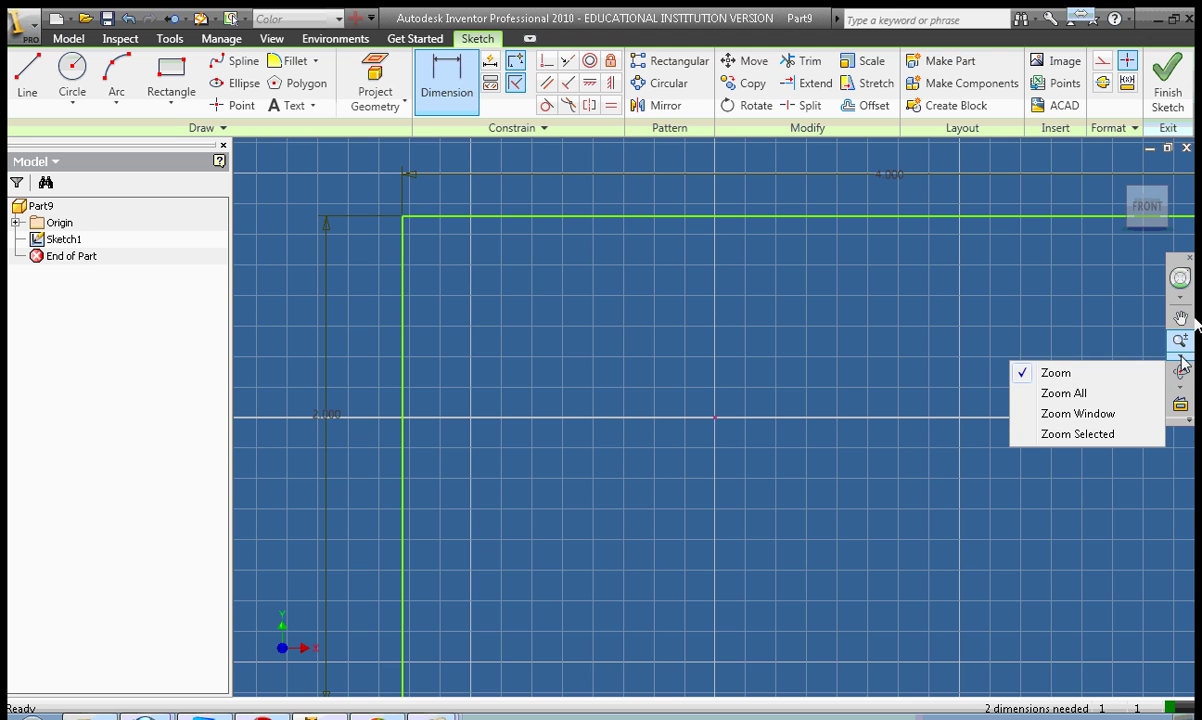
{"action": "left_click", "coordinate": [1080, 400]}
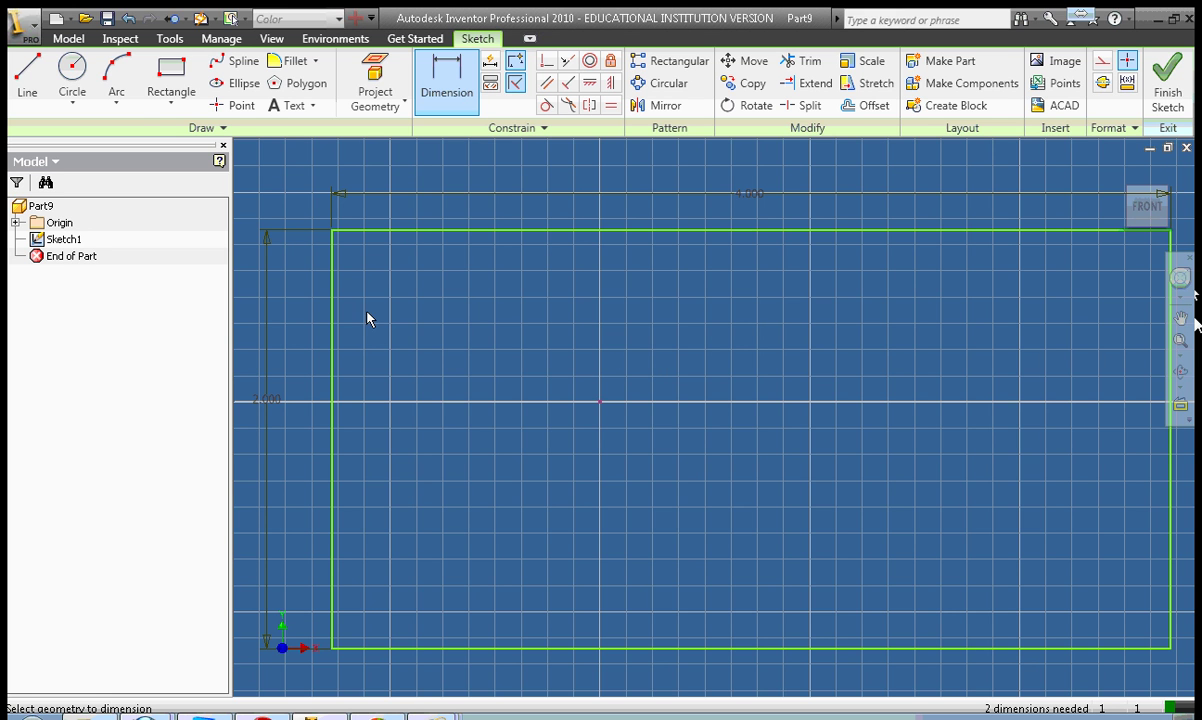
{"action": "left_click", "coordinate": [33, 87]}
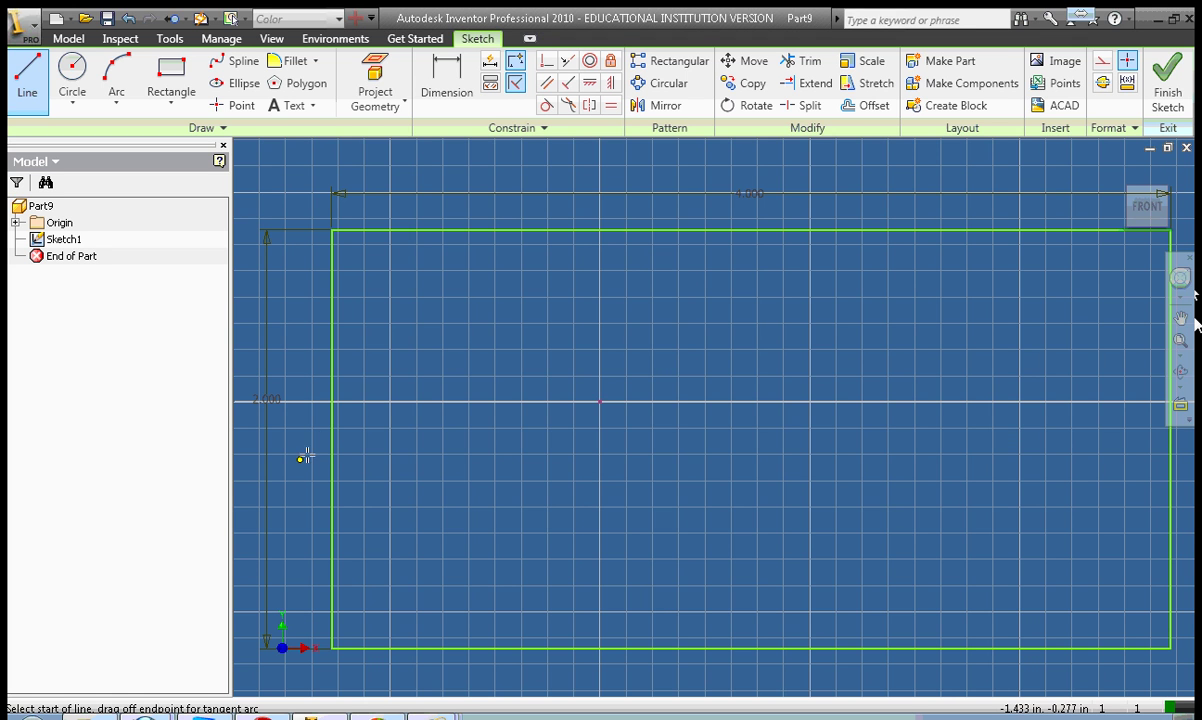
{"action": "left_click", "coordinate": [309, 437]}
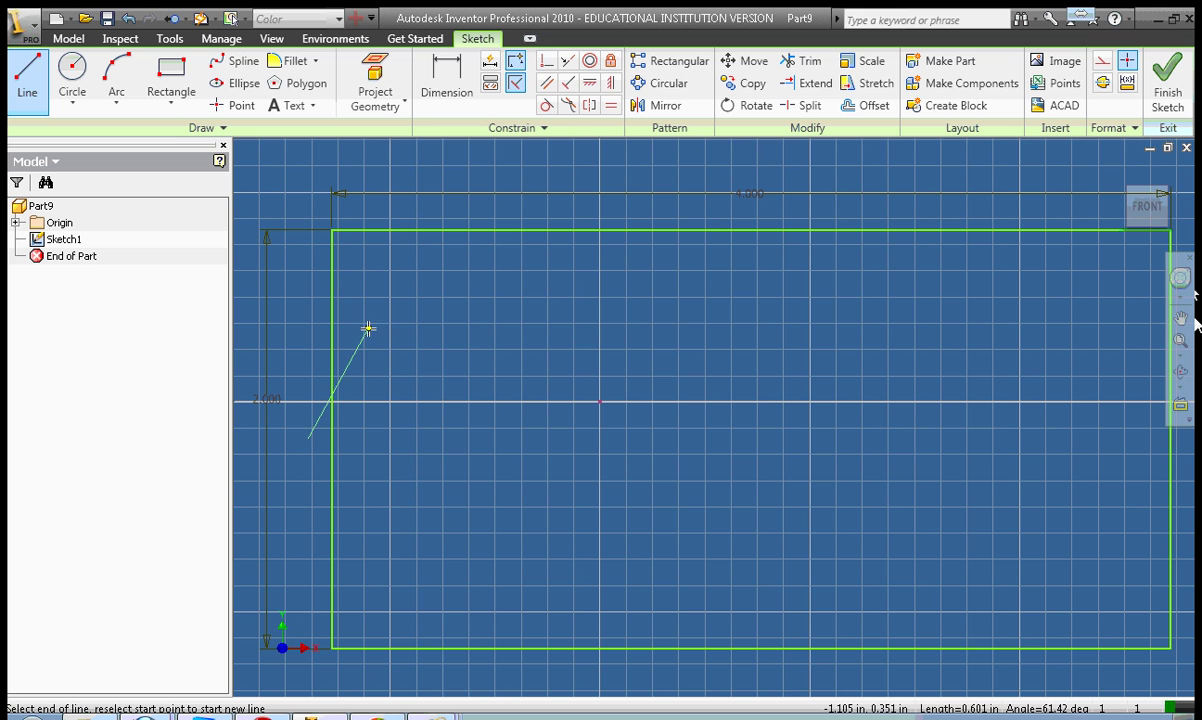
{"action": "left_click", "coordinate": [517, 210]}
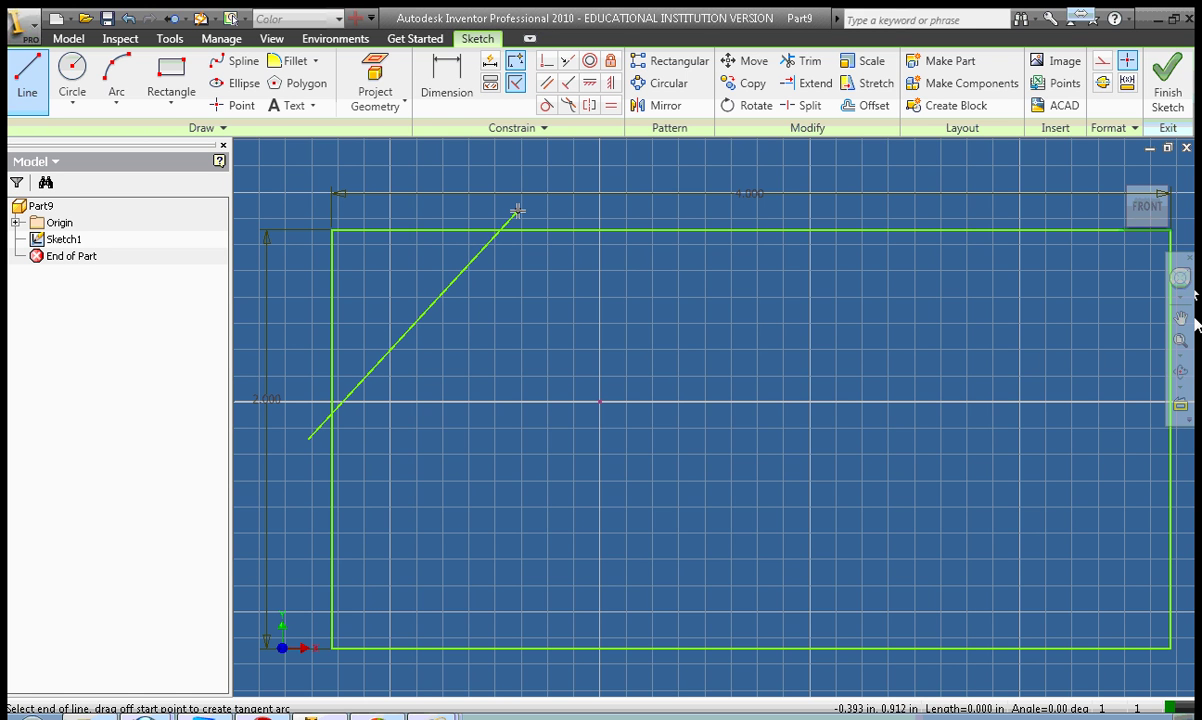
Draw a circle with a radius of about 0.59 in near the centre of the rectangle
{"action": "left_click", "coordinate": [76, 80]}
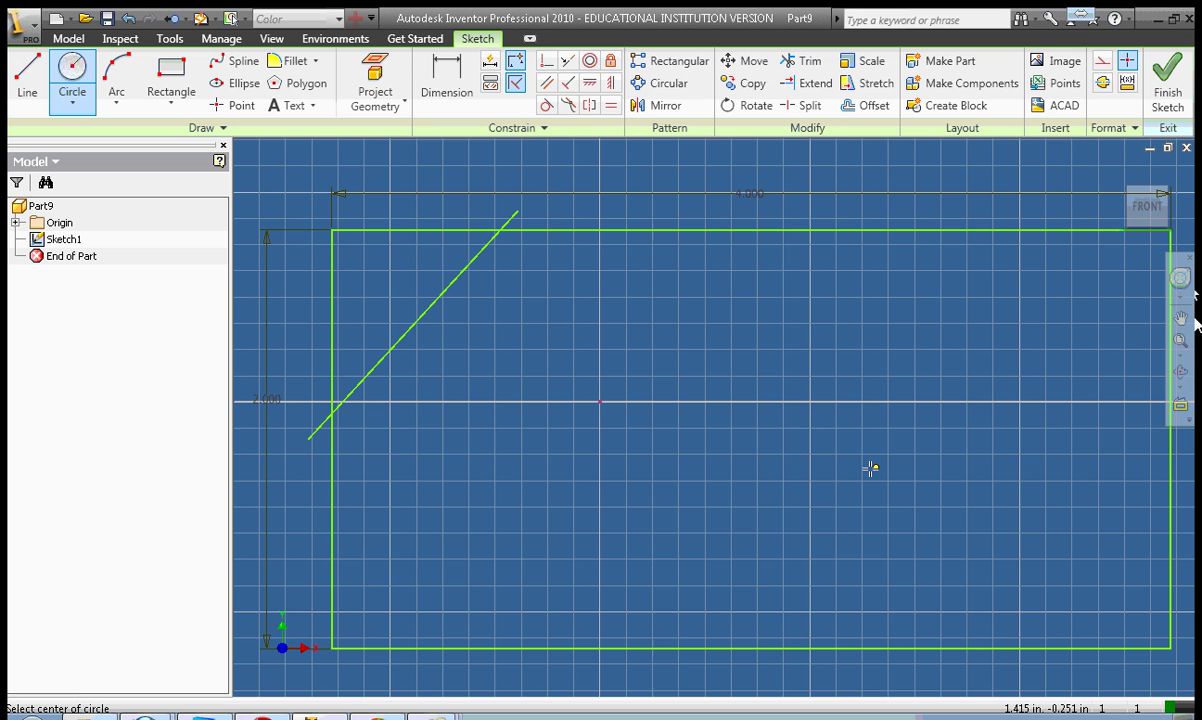
{"action": "left_click", "coordinate": [746, 451]}
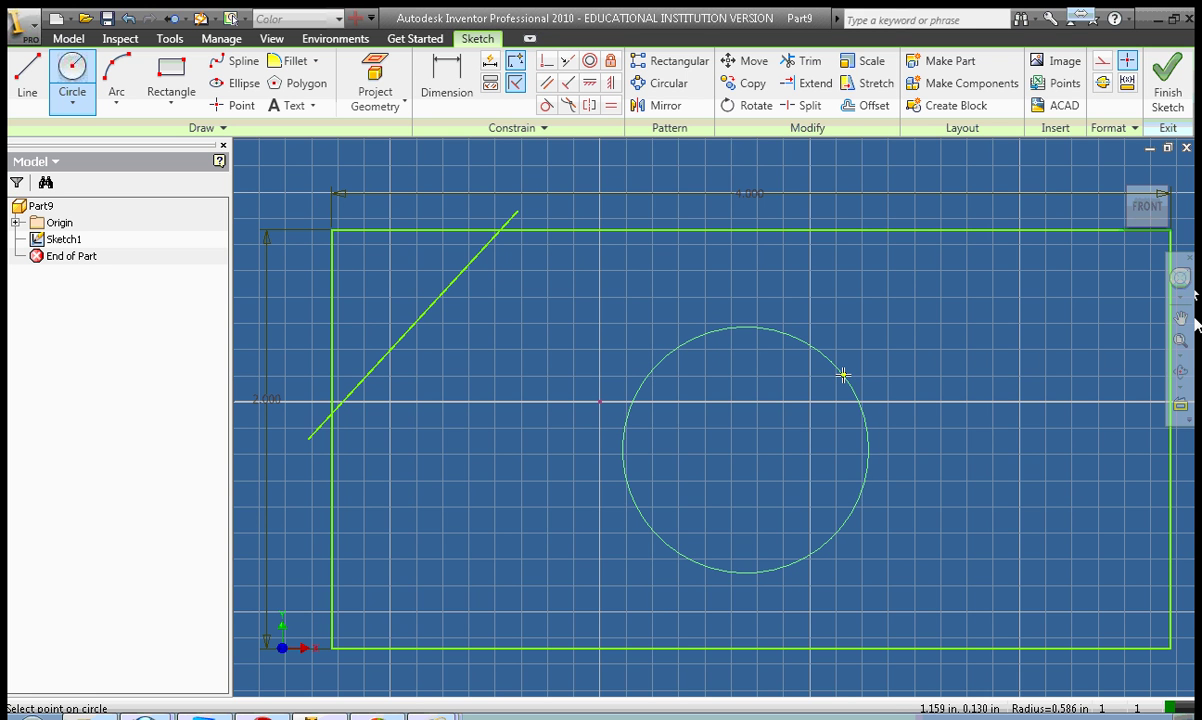
{"action": "left_click", "coordinate": [844, 375]}
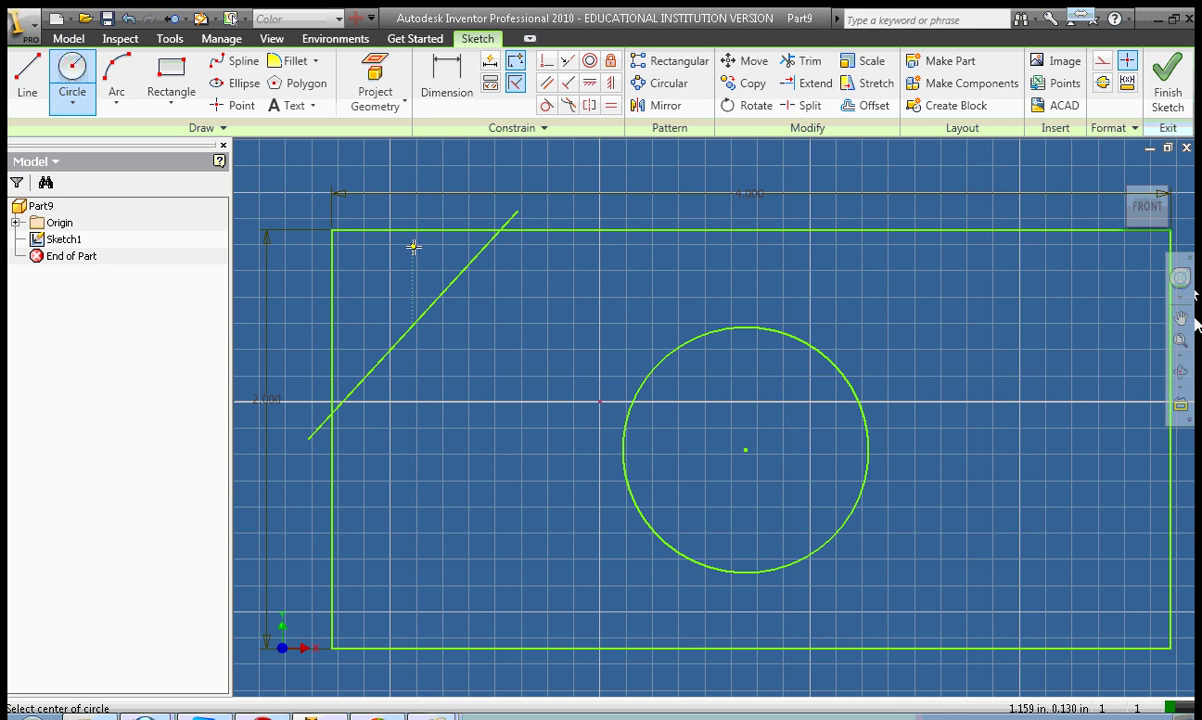
Add a vertical dimension to the diagonal line and set it to 1 in
{"action": "left_click", "coordinate": [448, 86]}
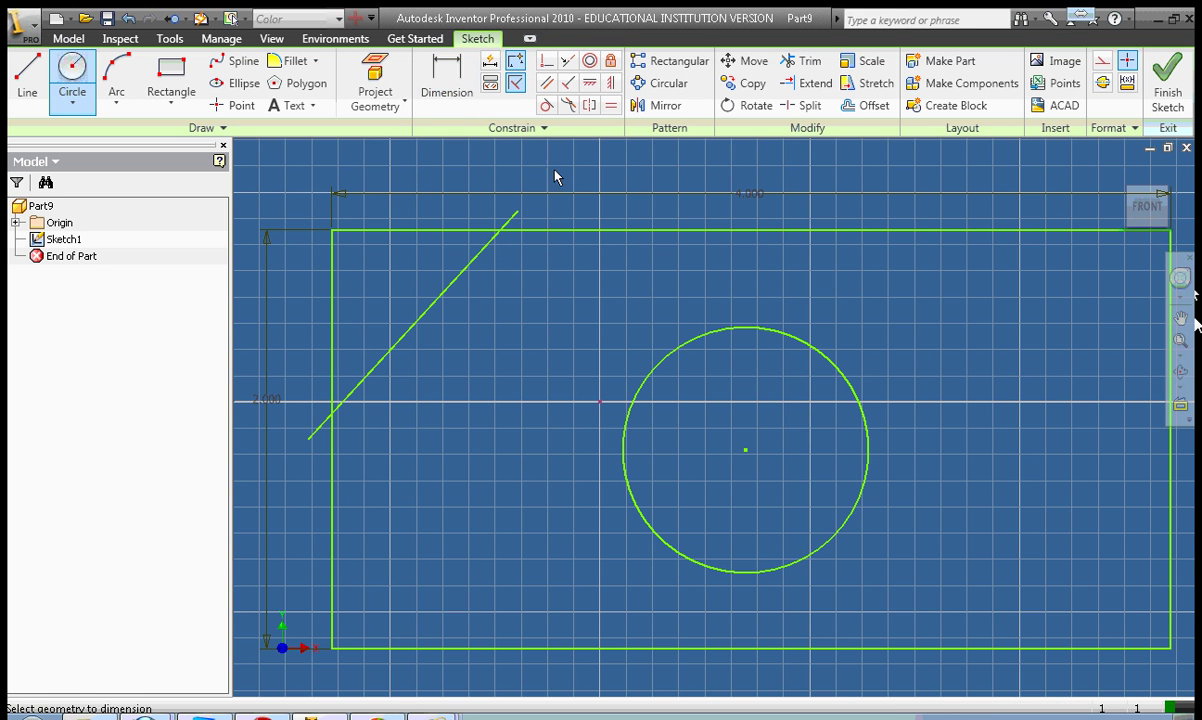
{"action": "left_click", "coordinate": [443, 300]}
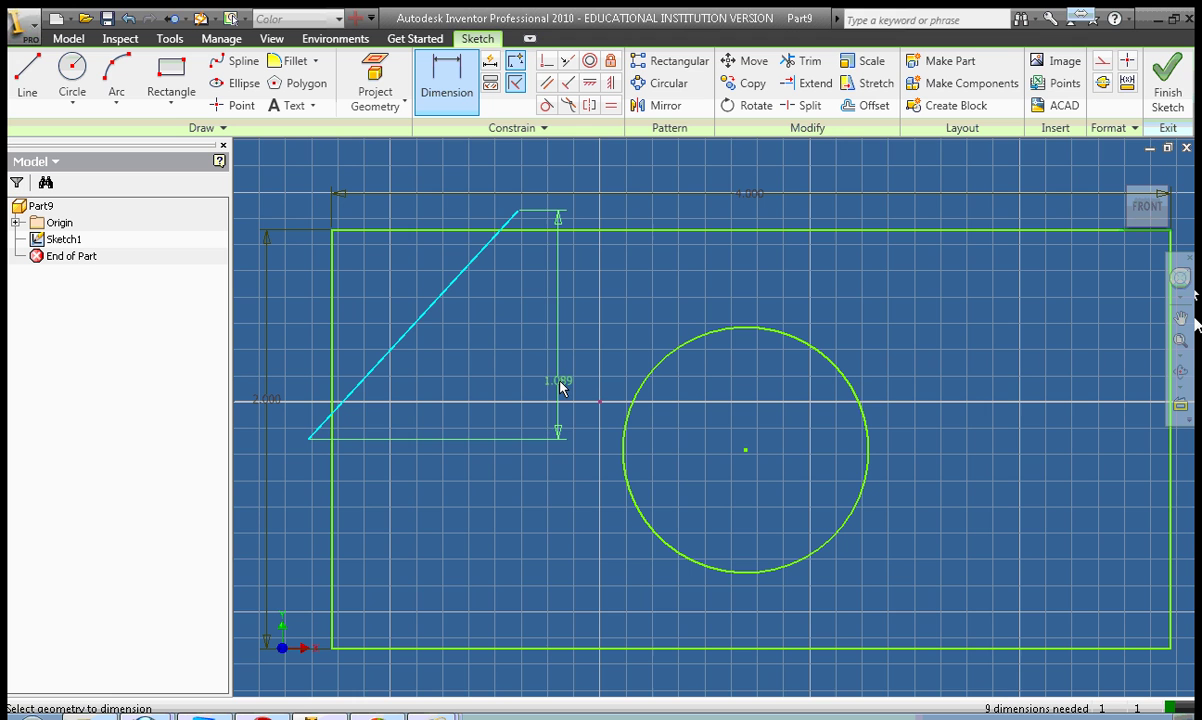
{"action": "left_click", "coordinate": [556, 384]}
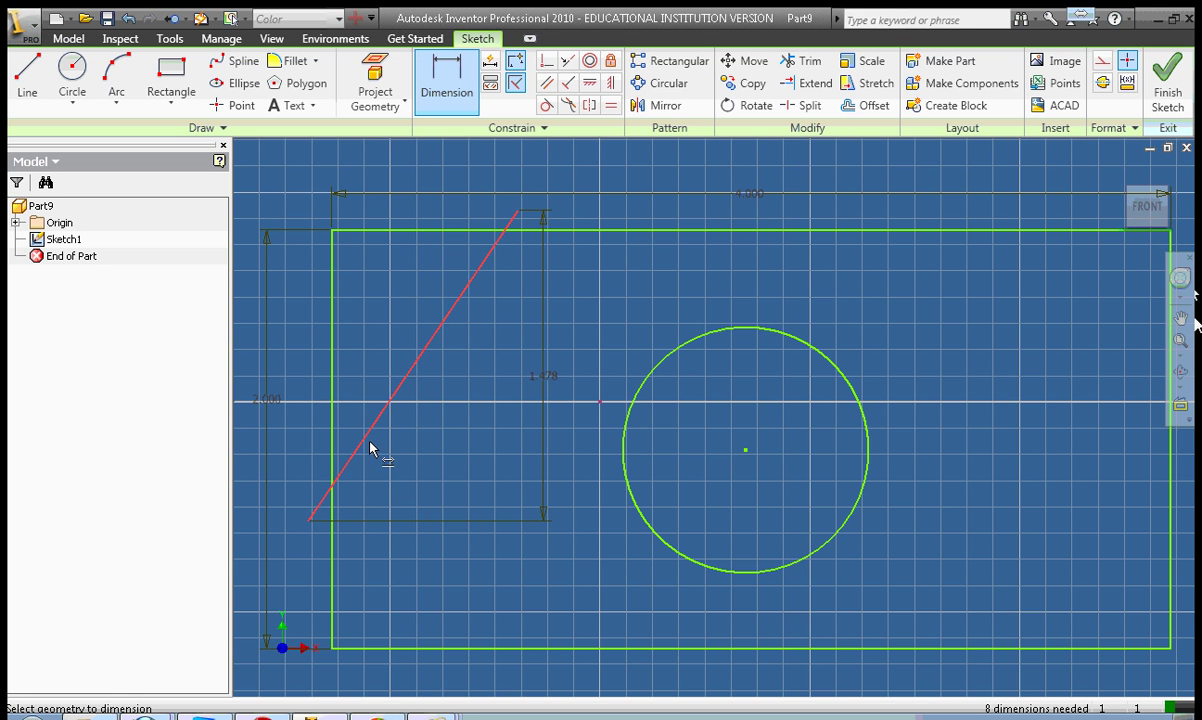
{"action": "left_click", "coordinate": [548, 375]}
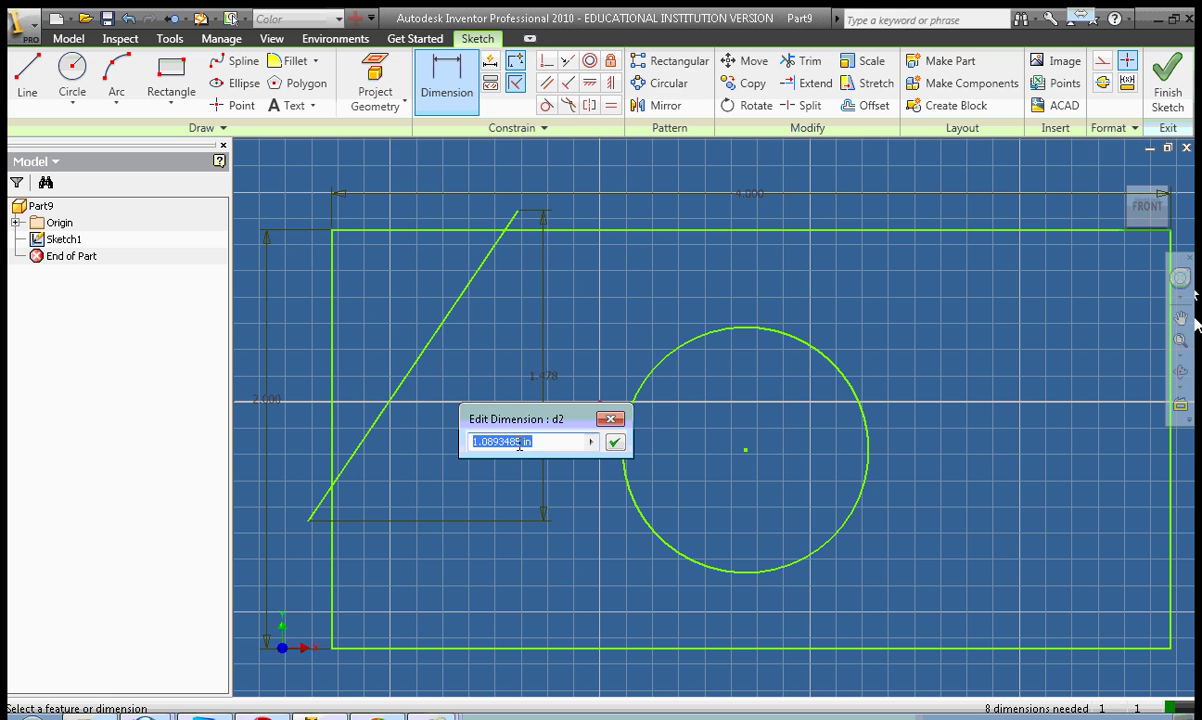
{"action": "left_click_drag", "start_coordinate": [519, 445], "coordinate": [441, 447]}
{"action": "key", "text": "BackSpace"}
{"action": "type", "text": "1"}
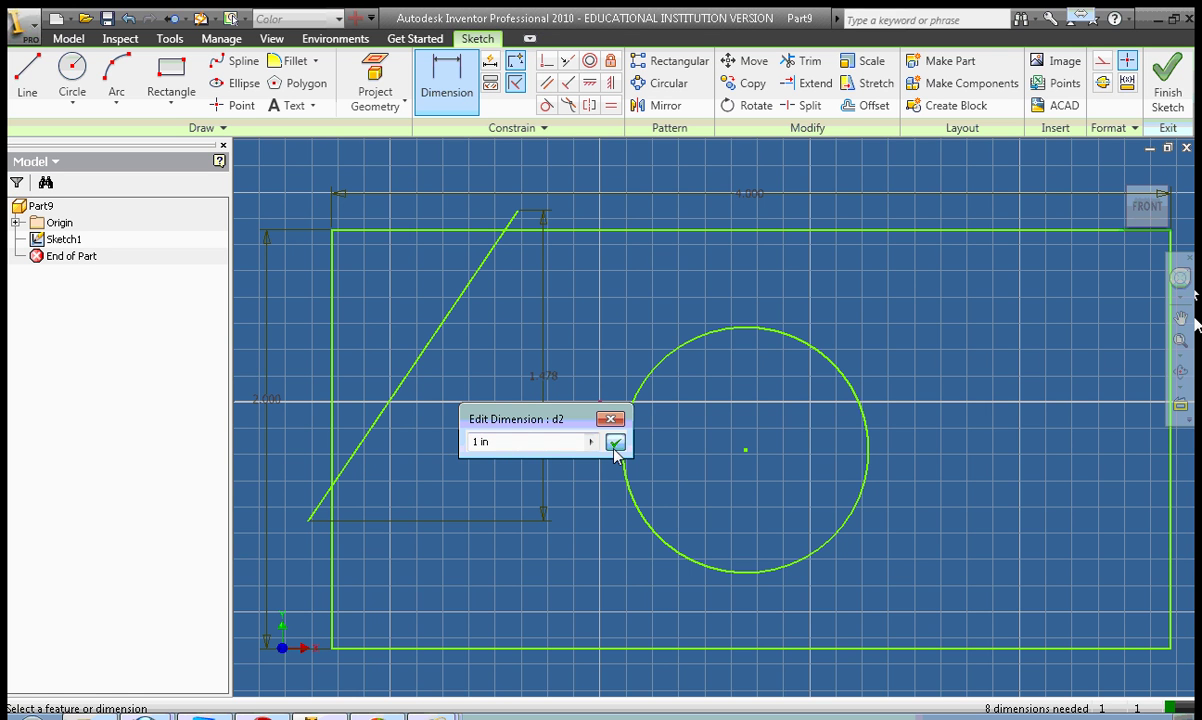
{"action": "left_click", "coordinate": [615, 443]}
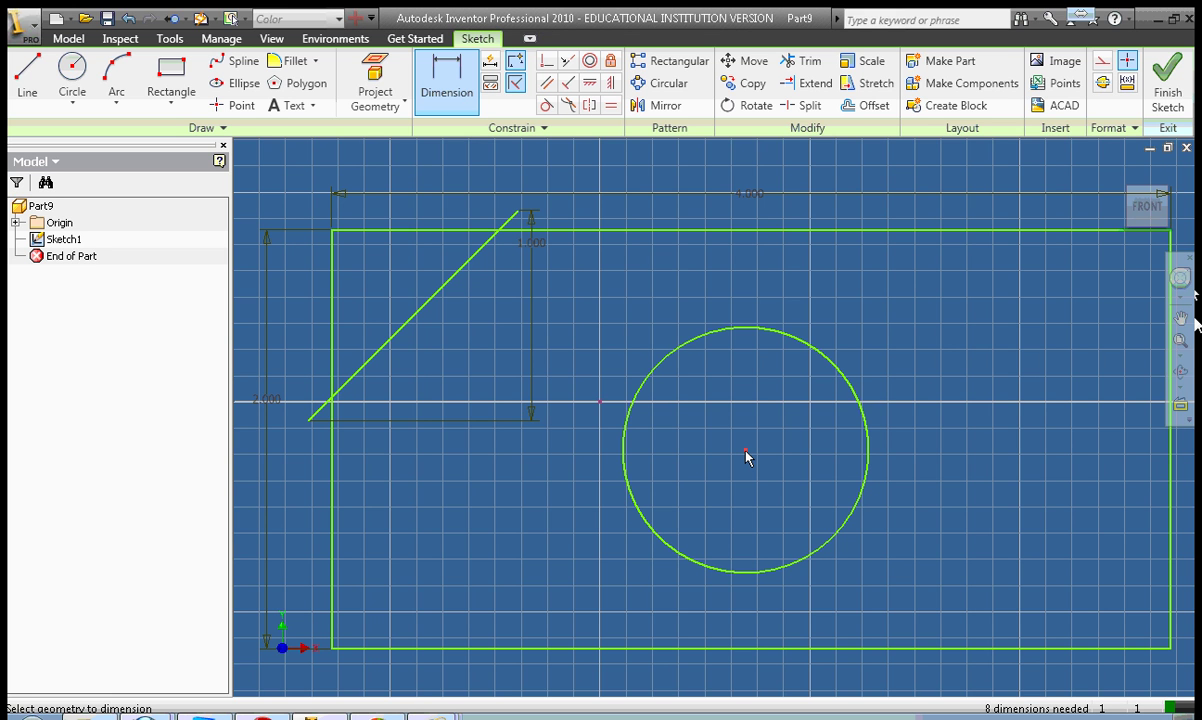
Dimension the circle's diameter and set it to 1 in
{"action": "left_click", "coordinate": [869, 443]}
{"action": "left_click", "coordinate": [890, 322]}
{"action": "left_click", "coordinate": [944, 327]}
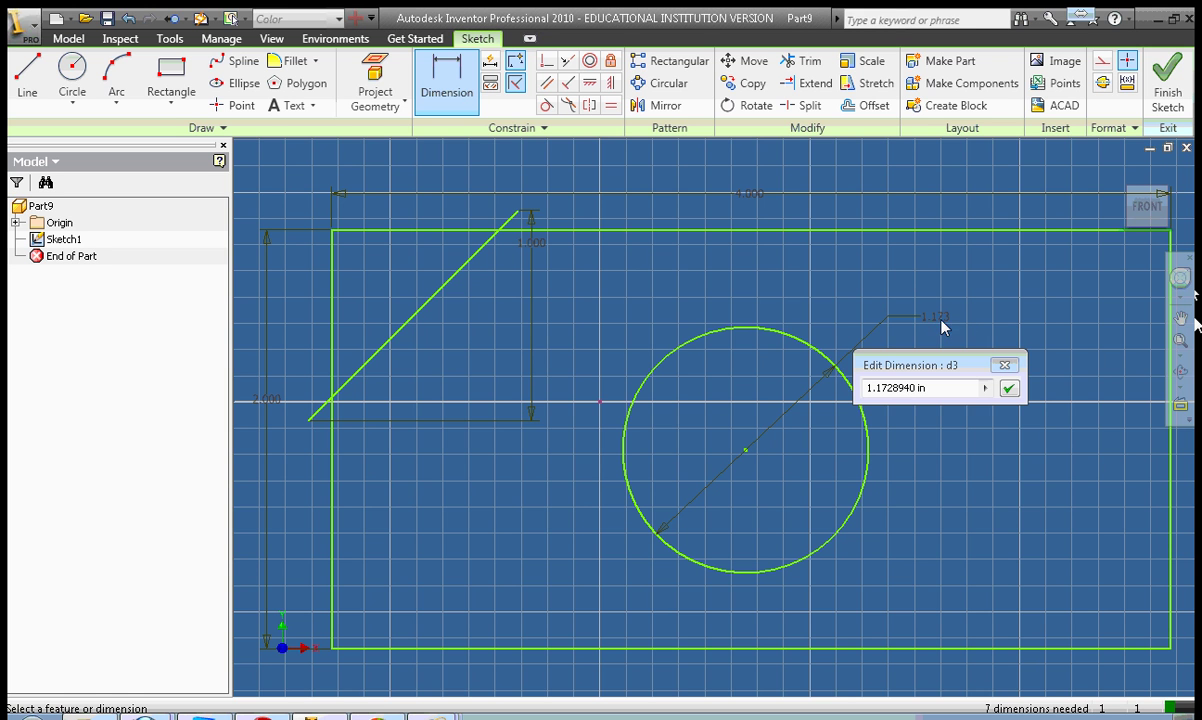
{"action": "left_click_drag", "start_coordinate": [913, 388], "coordinate": [884, 388]}
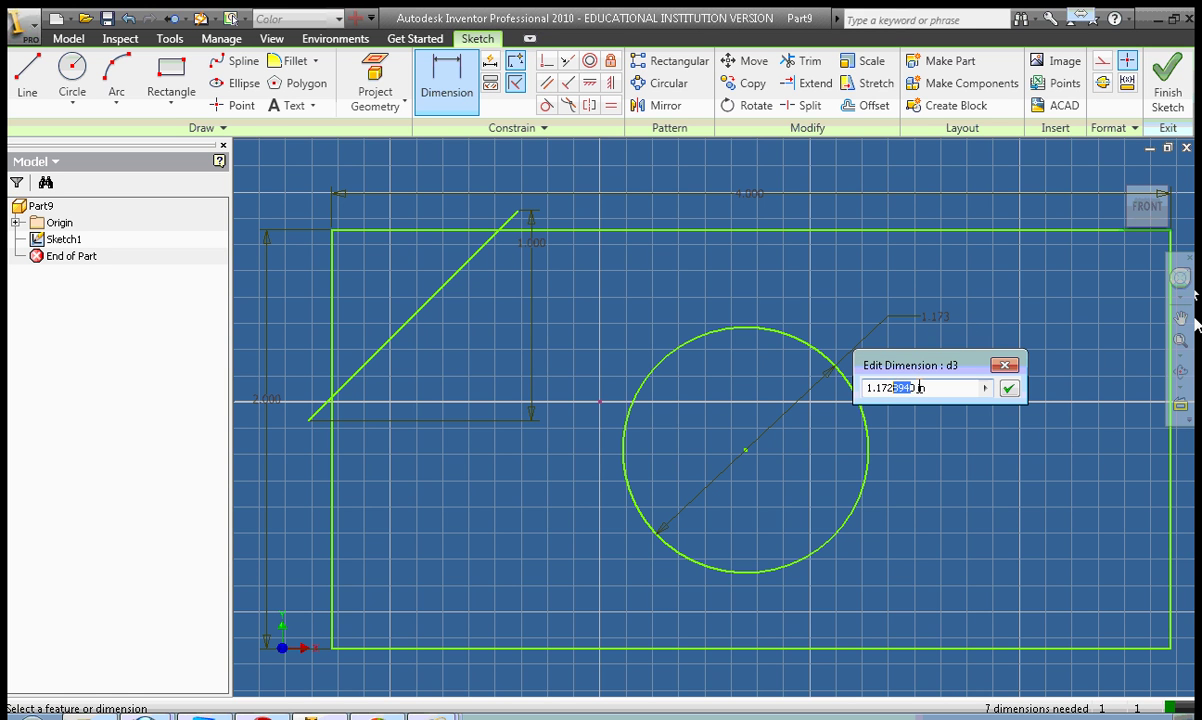
{"action": "left_click", "coordinate": [914, 388]}
{"action": "left_click_drag", "start_coordinate": [912, 388], "coordinate": [866, 388]}
{"action": "type", "text": "1"}
{"action": "left_click", "coordinate": [1009, 388]}
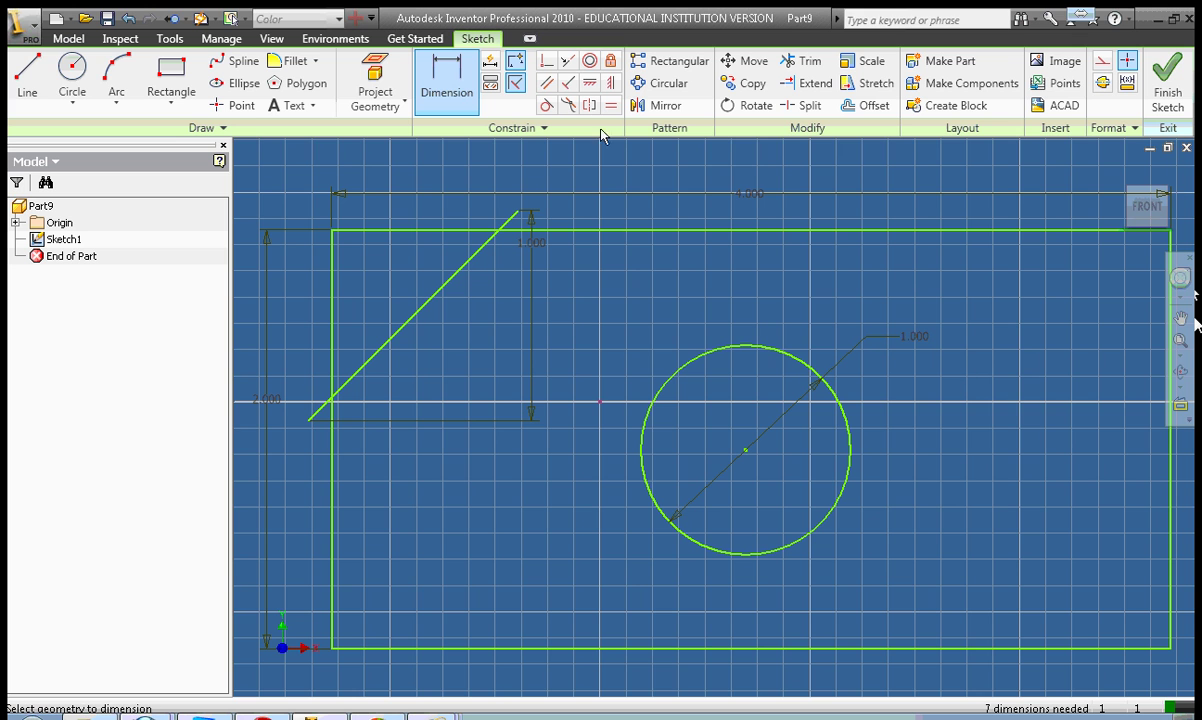
Draw a three-point arc with a radius of about 0.64 in near the rectangle's right edge, bulging outward to the right
{"action": "left_click", "coordinate": [113, 80]}
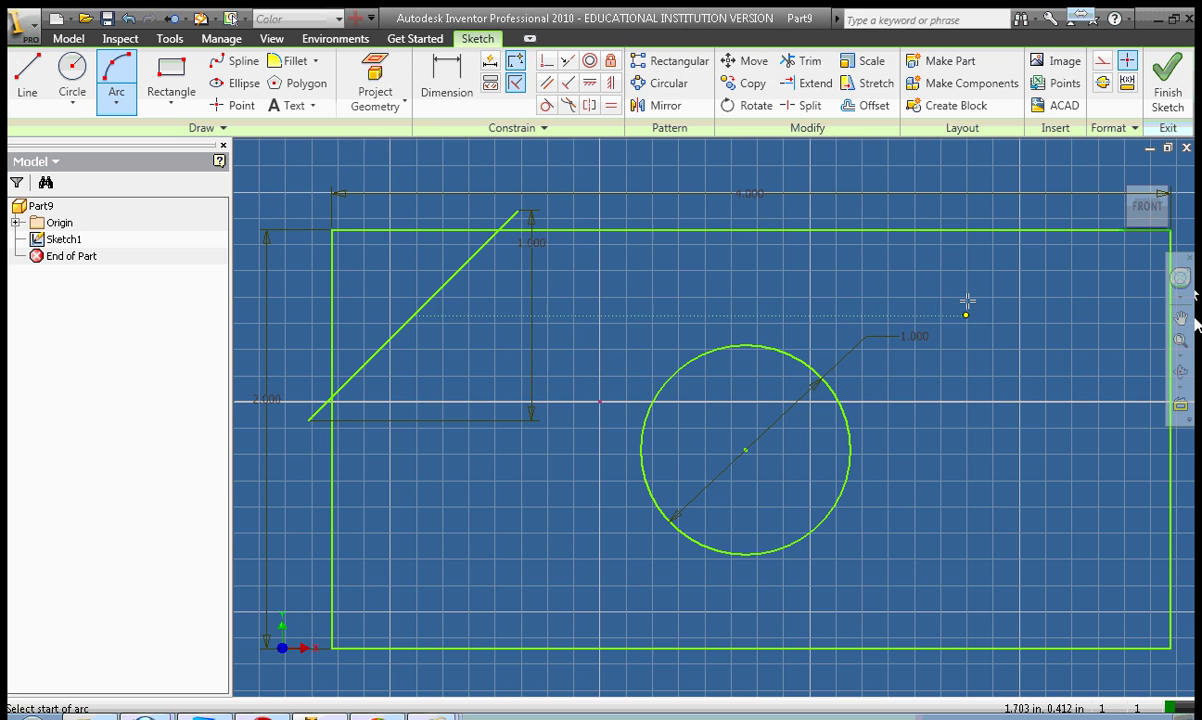
{"action": "left_click", "coordinate": [948, 272]}
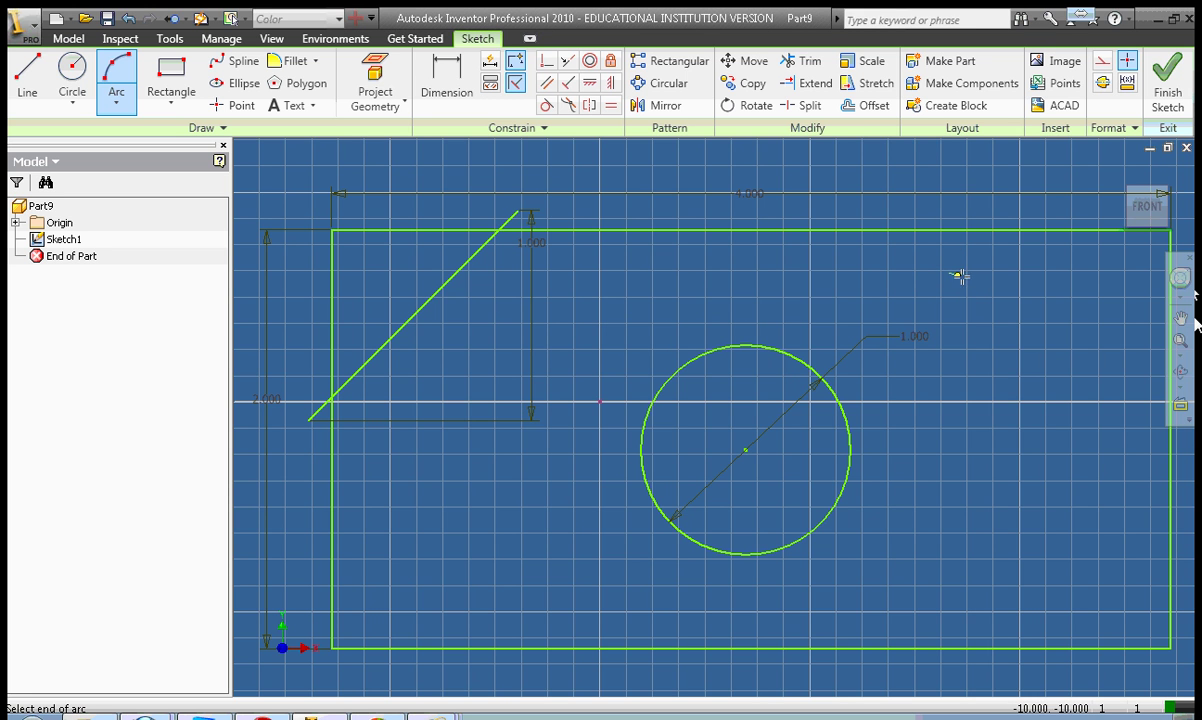
{"action": "left_click", "coordinate": [1101, 491]}
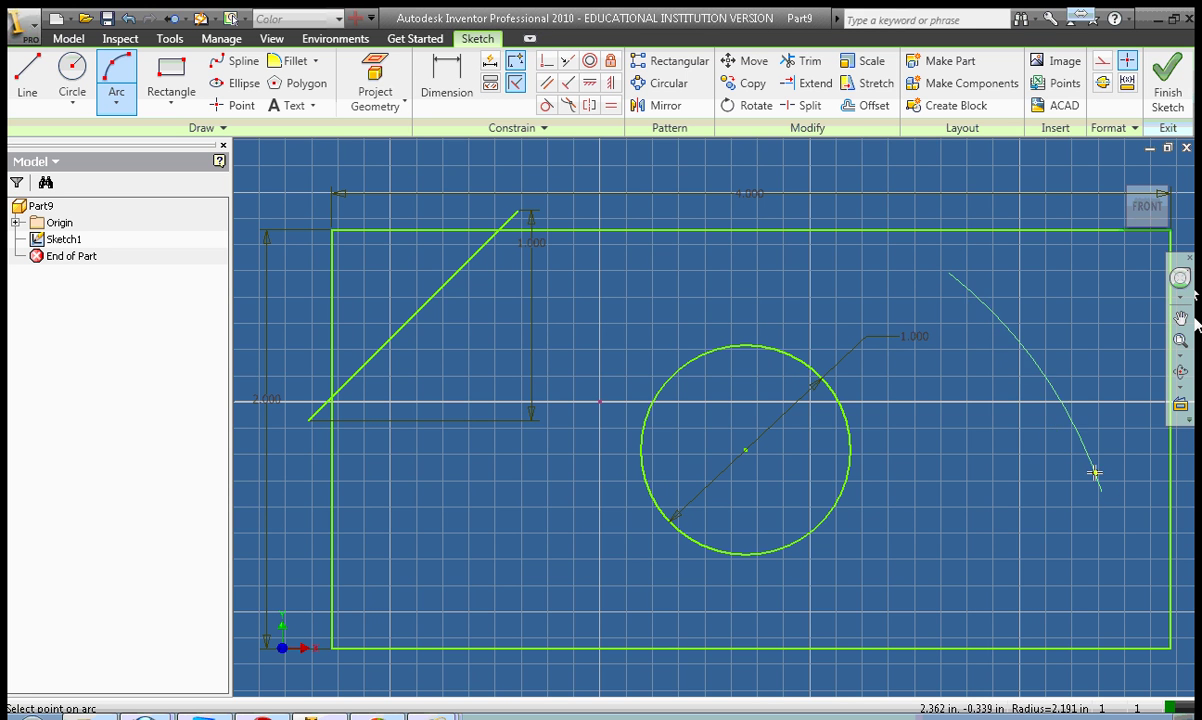
{"action": "left_click", "coordinate": [1127, 317]}
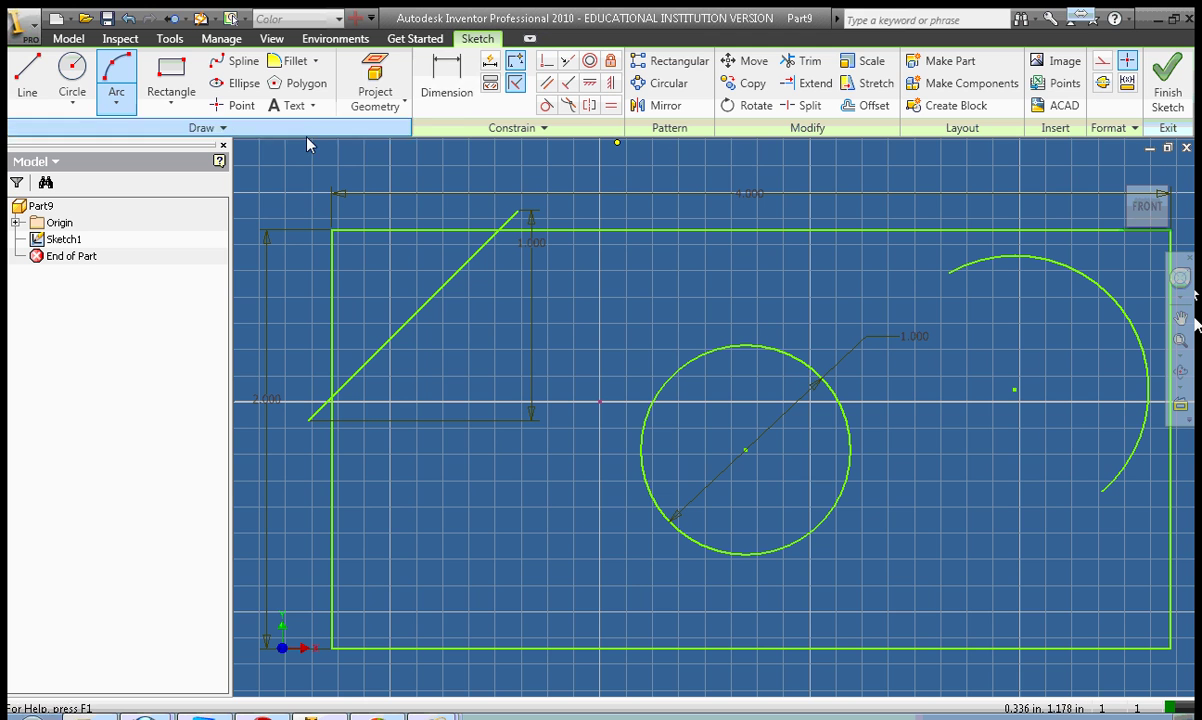
Dimension the arc's radius and set it to 1 in
{"action": "left_click", "coordinate": [458, 90]}
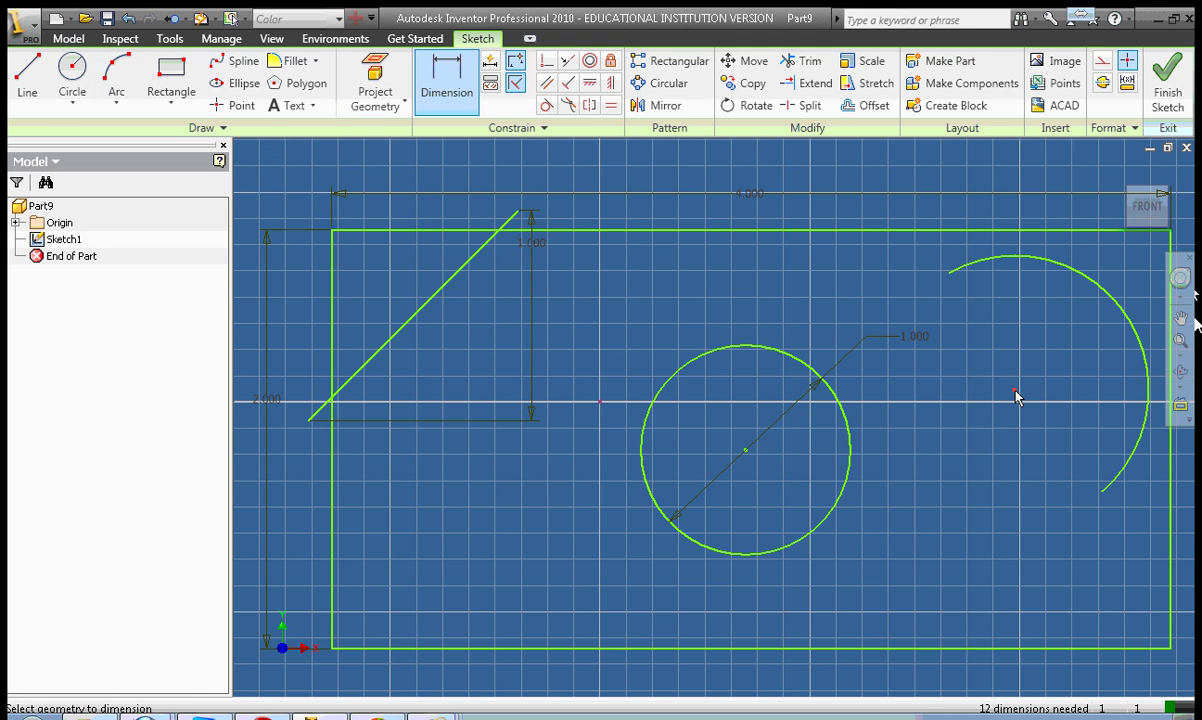
{"action": "left_click", "coordinate": [1135, 330]}
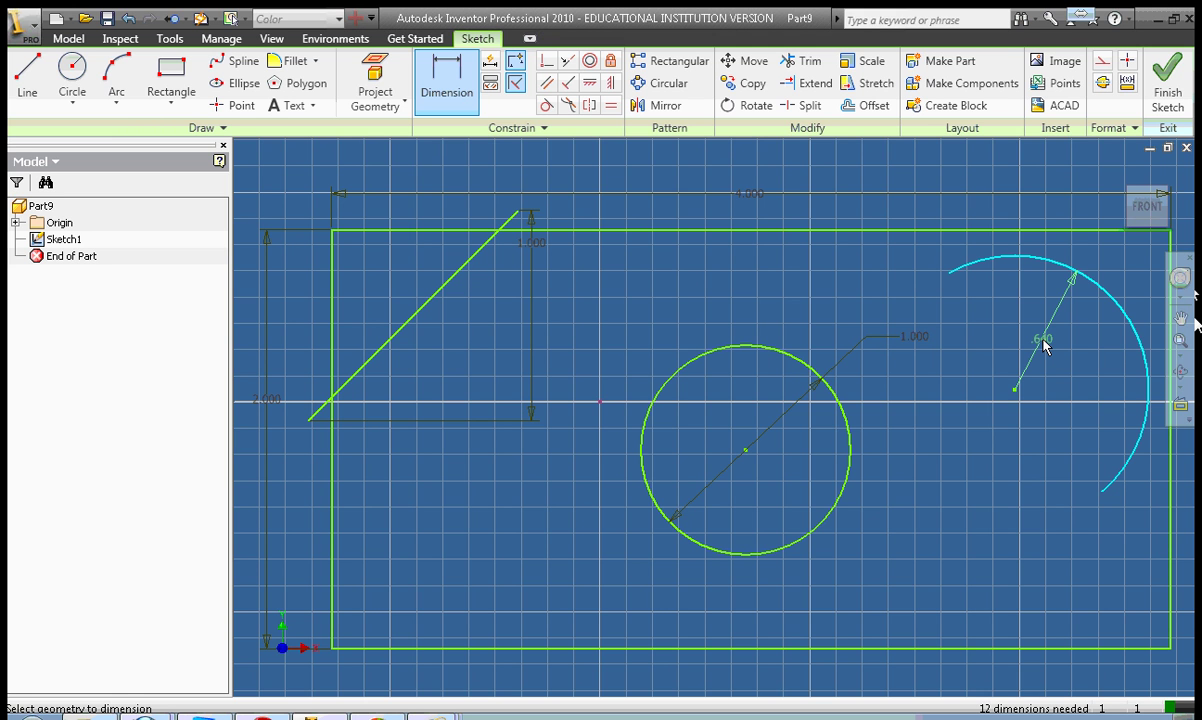
{"action": "left_click", "coordinate": [1050, 344]}
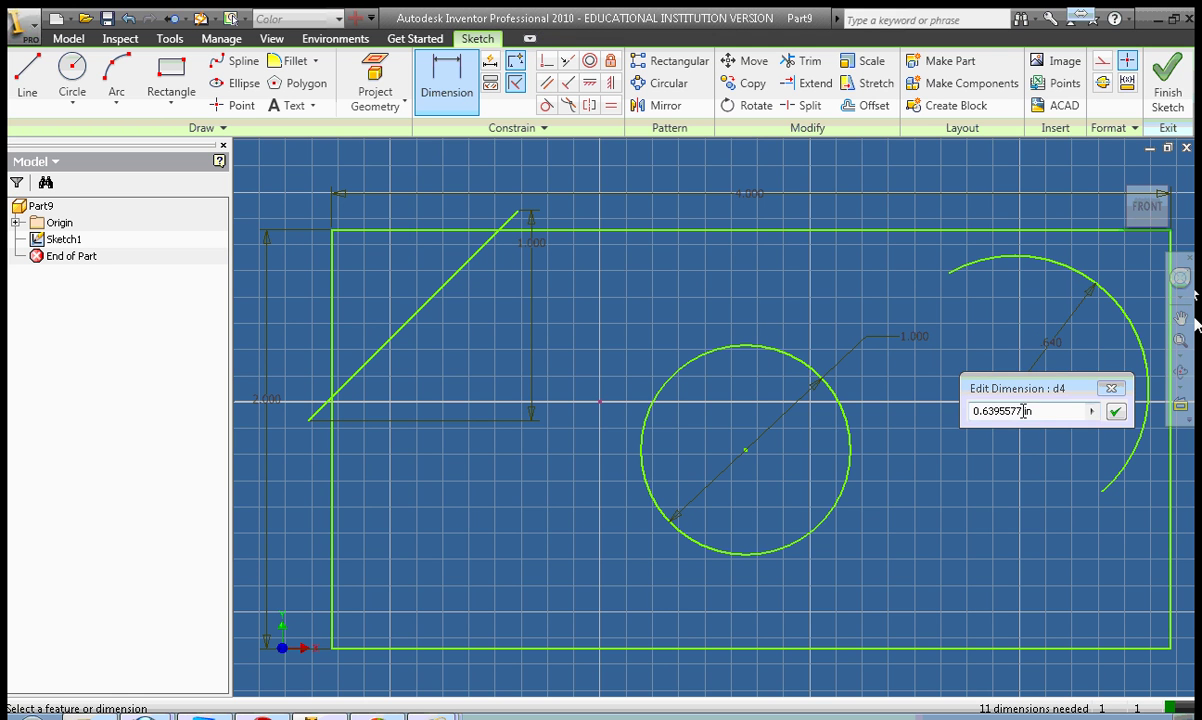
{"action": "left_click_drag", "start_coordinate": [1024, 411], "coordinate": [968, 411]}
{"action": "type", "text": "1"}
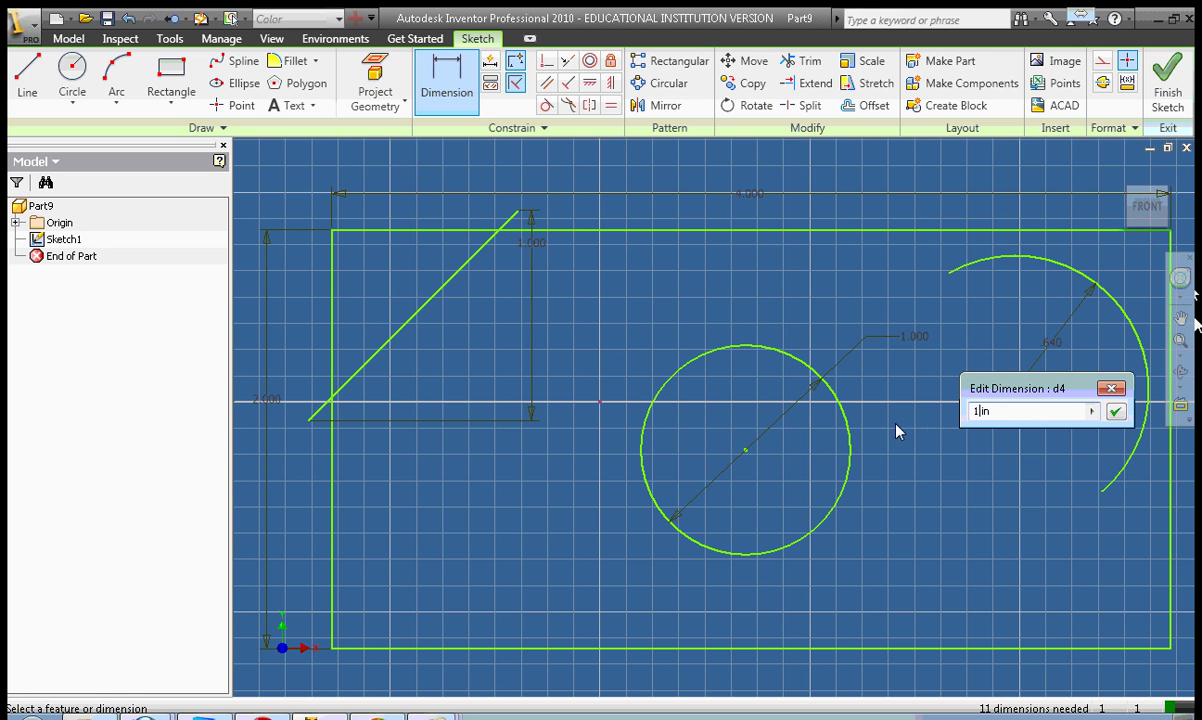
{"action": "left_click", "coordinate": [1118, 413]}
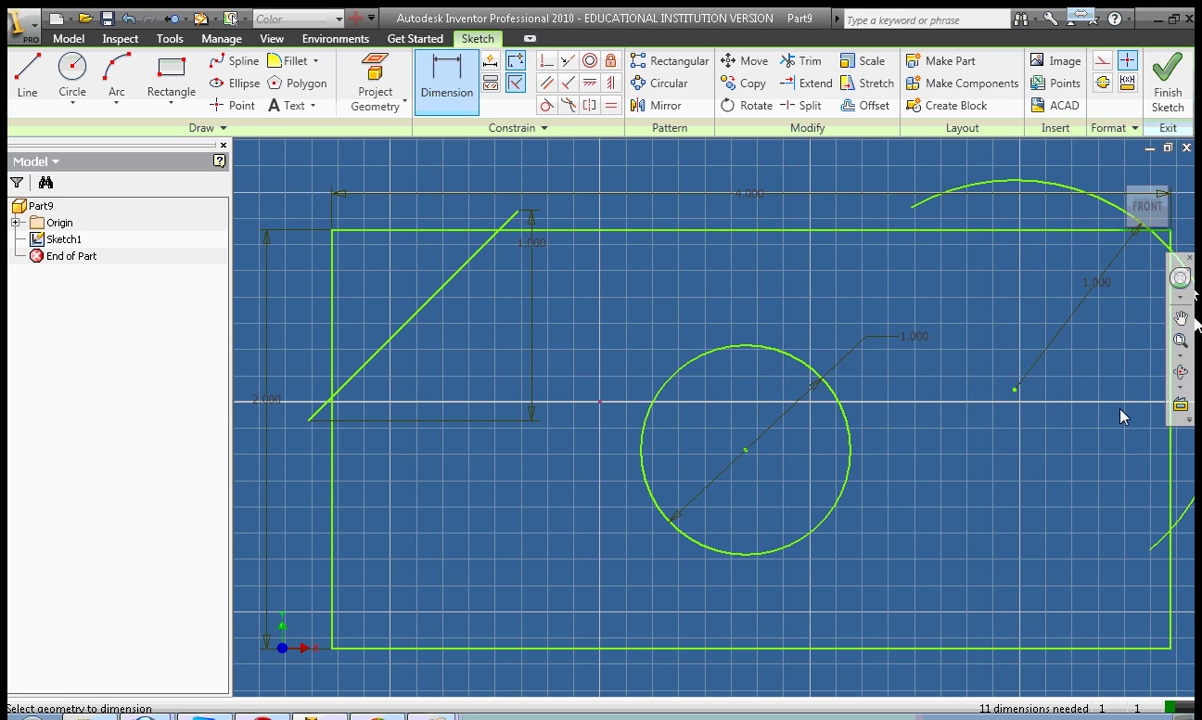
Draw a horizontal ellipse over the rectangle's lower-left corner area, with half-axes of about 0.75 in horizontally and 0.26 in vertically
{"action": "left_click", "coordinate": [240, 86]}
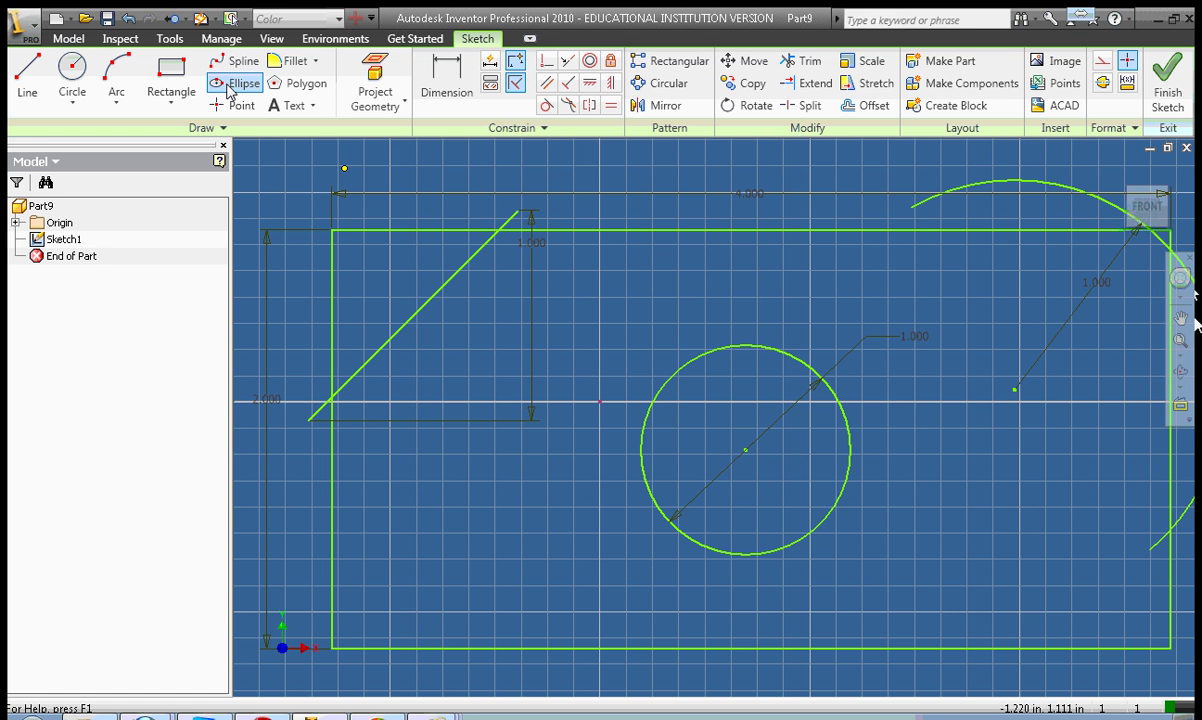
{"action": "left_click", "coordinate": [229, 86]}
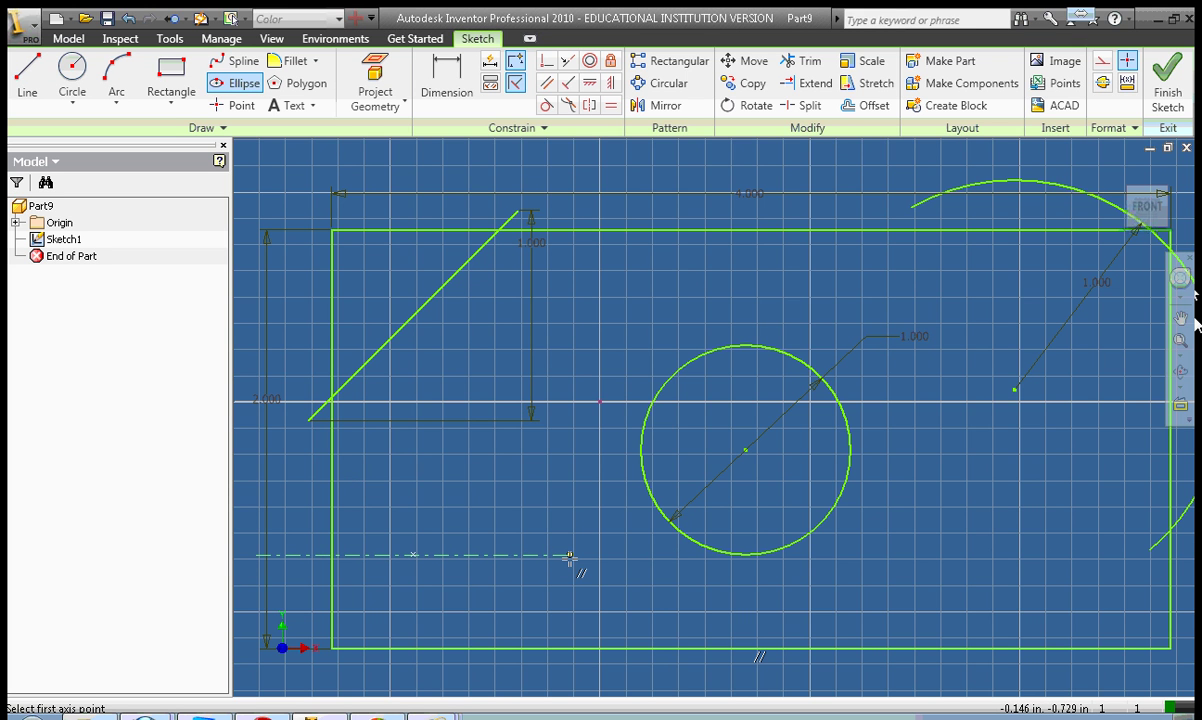
{"action": "left_click", "coordinate": [569, 557]}
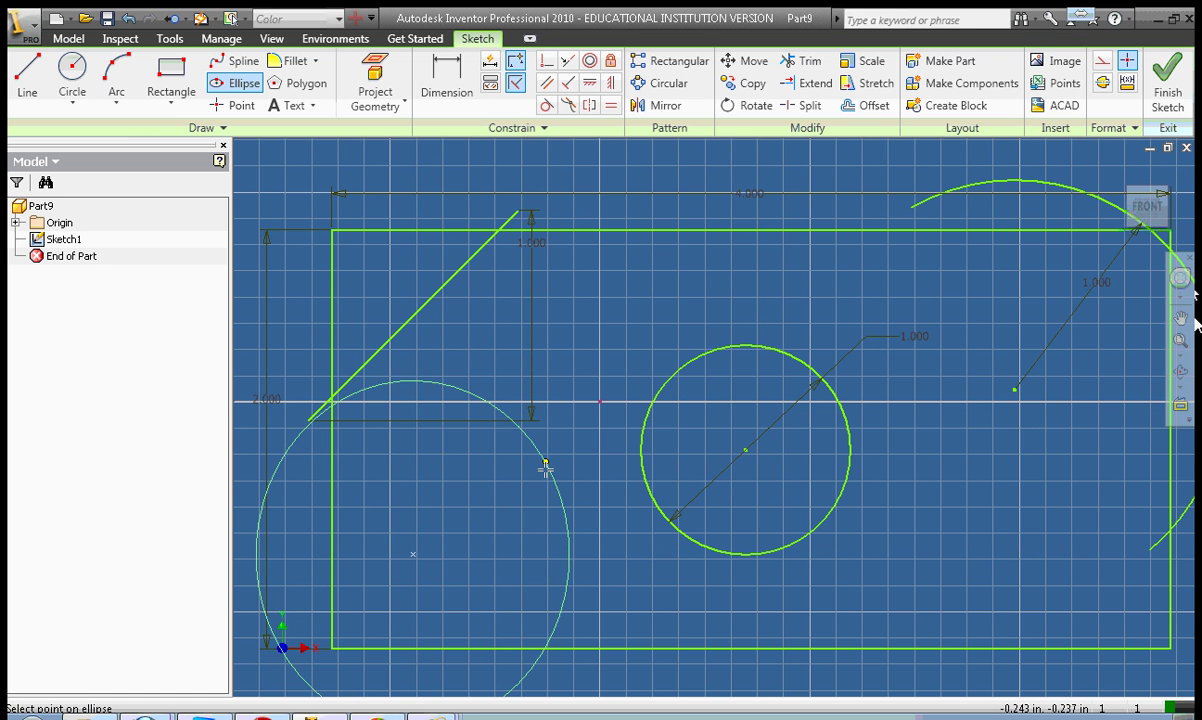
{"action": "left_click", "coordinate": [554, 531]}
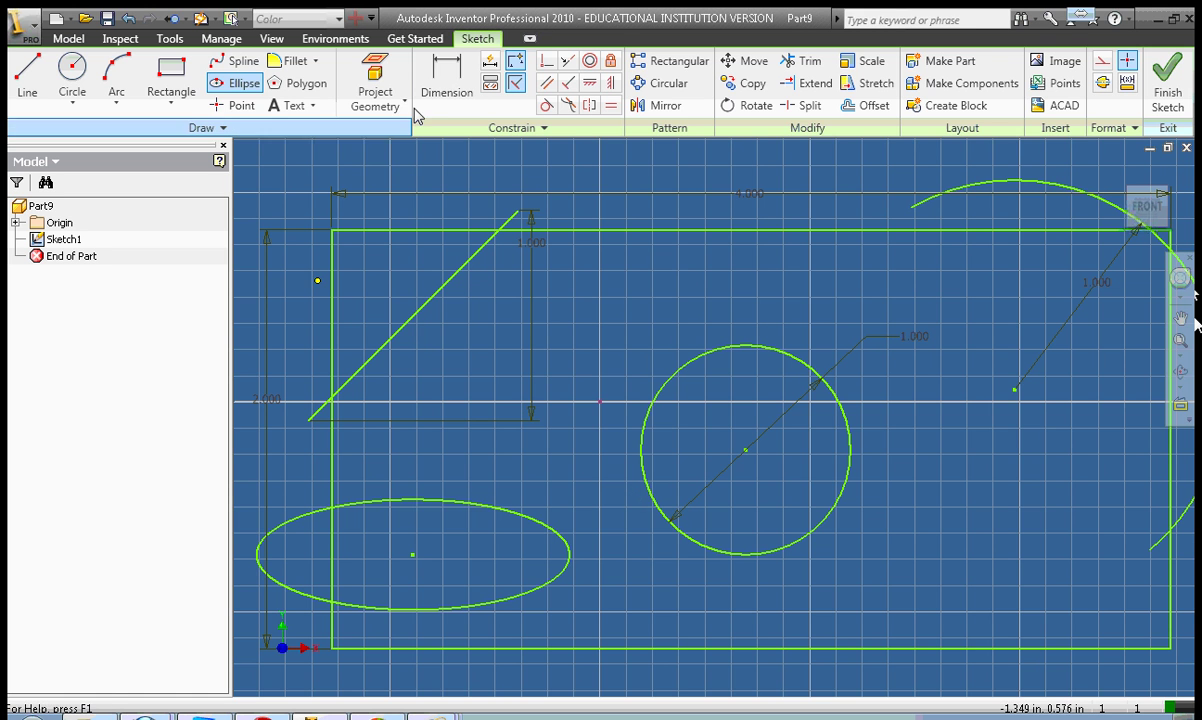
Add a vertical dimension for the ellipse's minor half-axis and set it to .5 in
{"action": "left_click", "coordinate": [463, 106]}
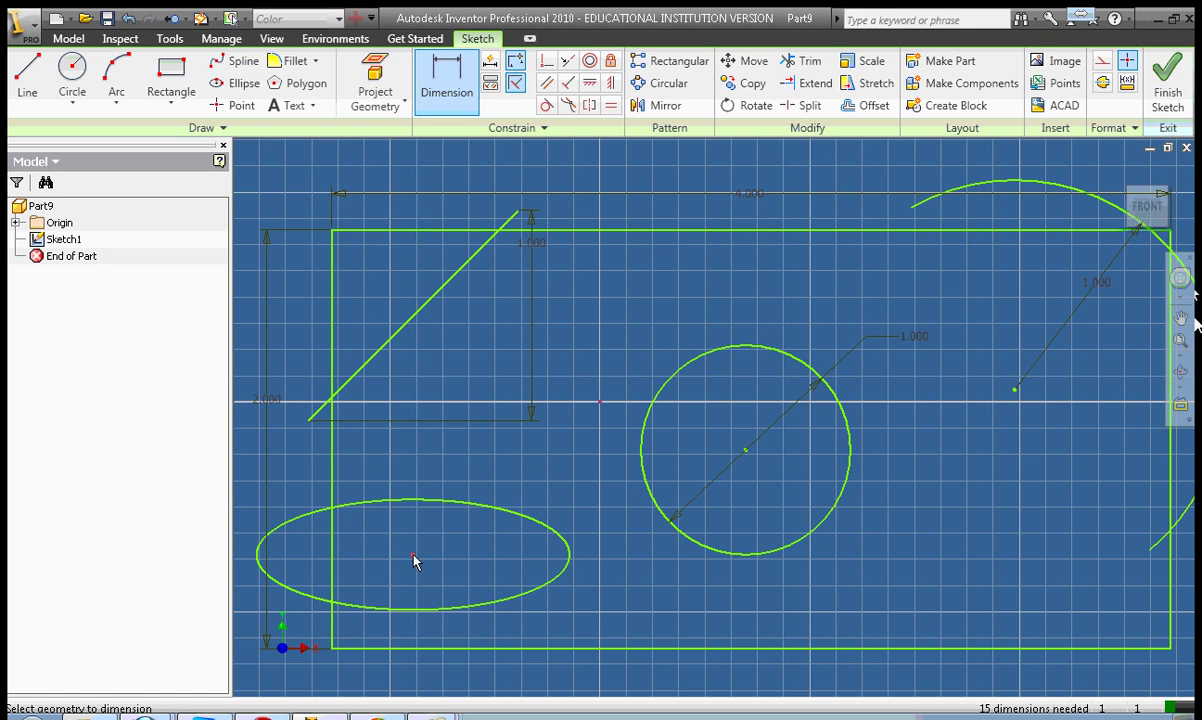
{"action": "left_click", "coordinate": [488, 513]}
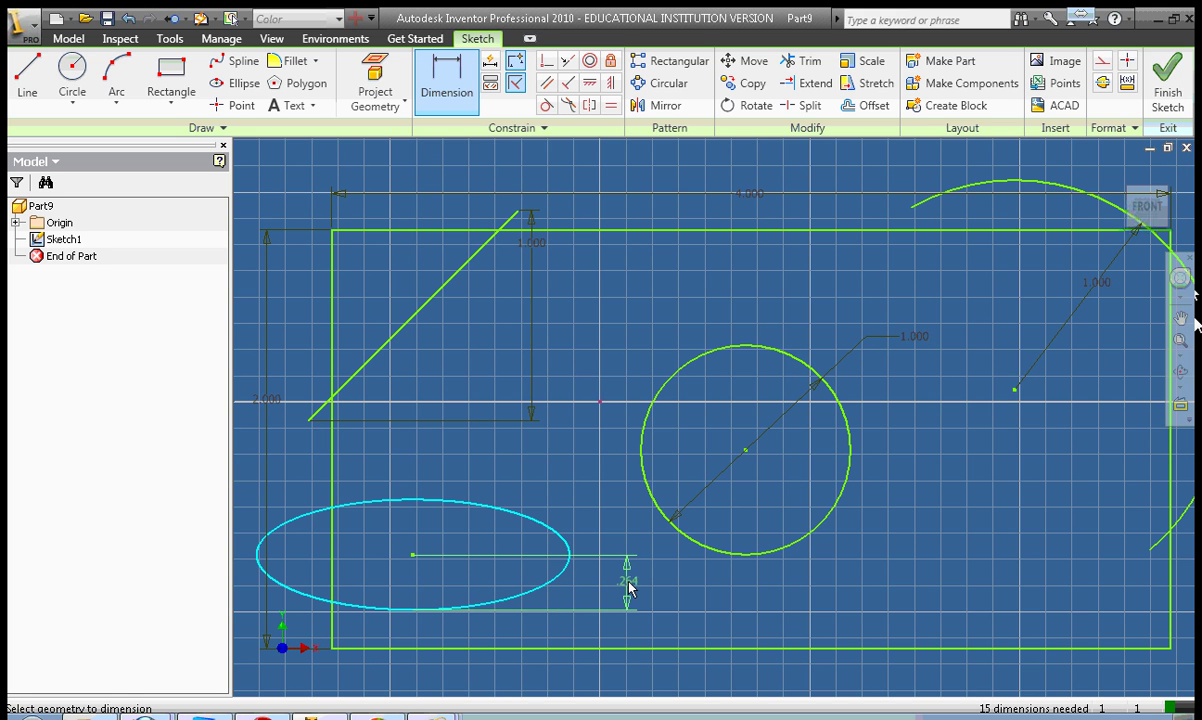
{"action": "left_click", "coordinate": [628, 588]}
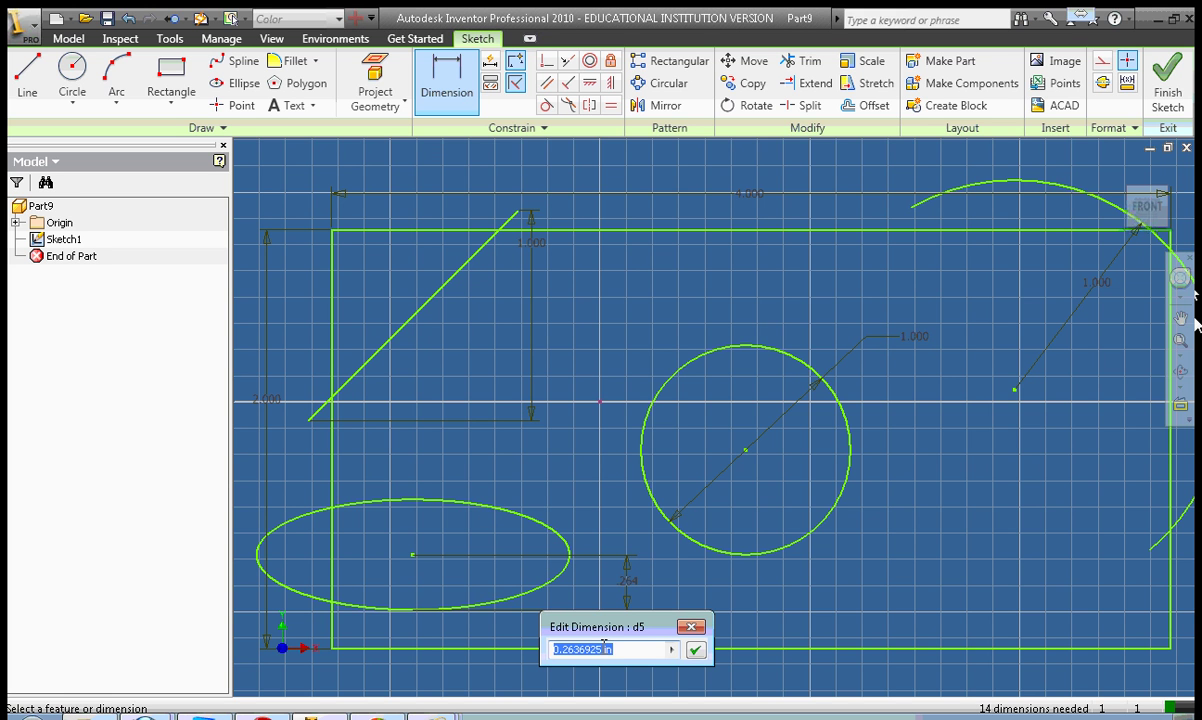
{"action": "left_click_drag", "start_coordinate": [602, 649], "coordinate": [514, 639]}
{"action": "type", "text": "5"}
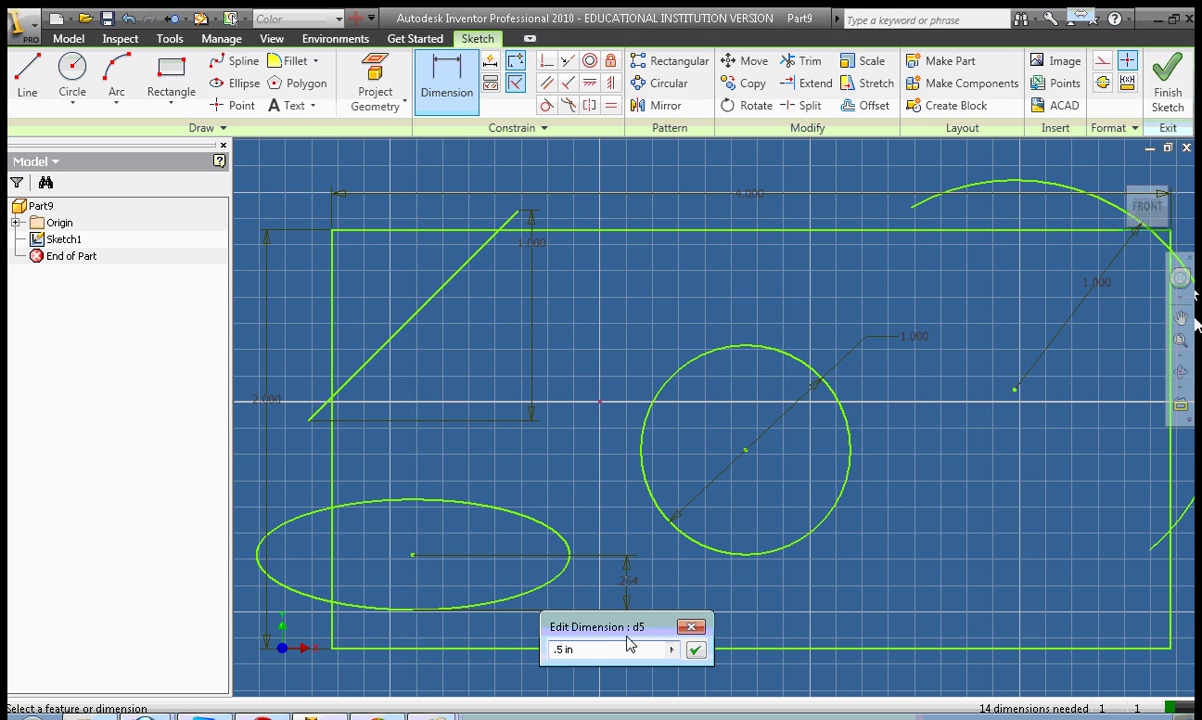
{"action": "left_click", "coordinate": [695, 650]}
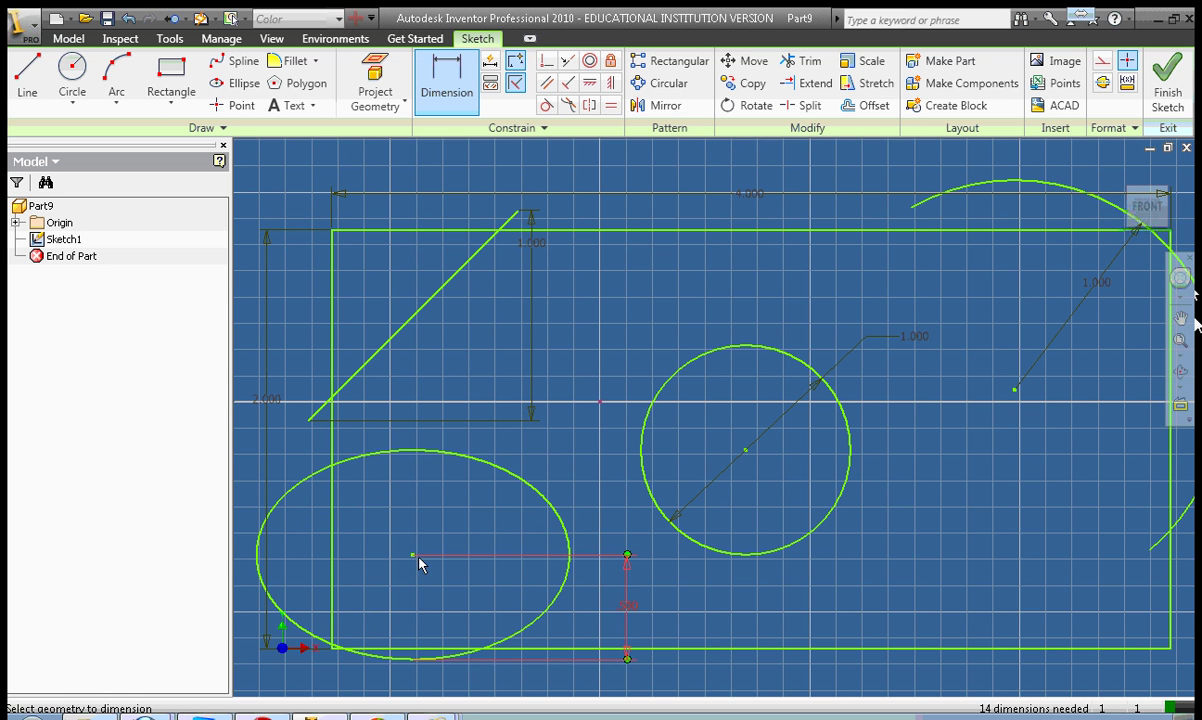
{"action": "left_click", "coordinate": [566, 534]}
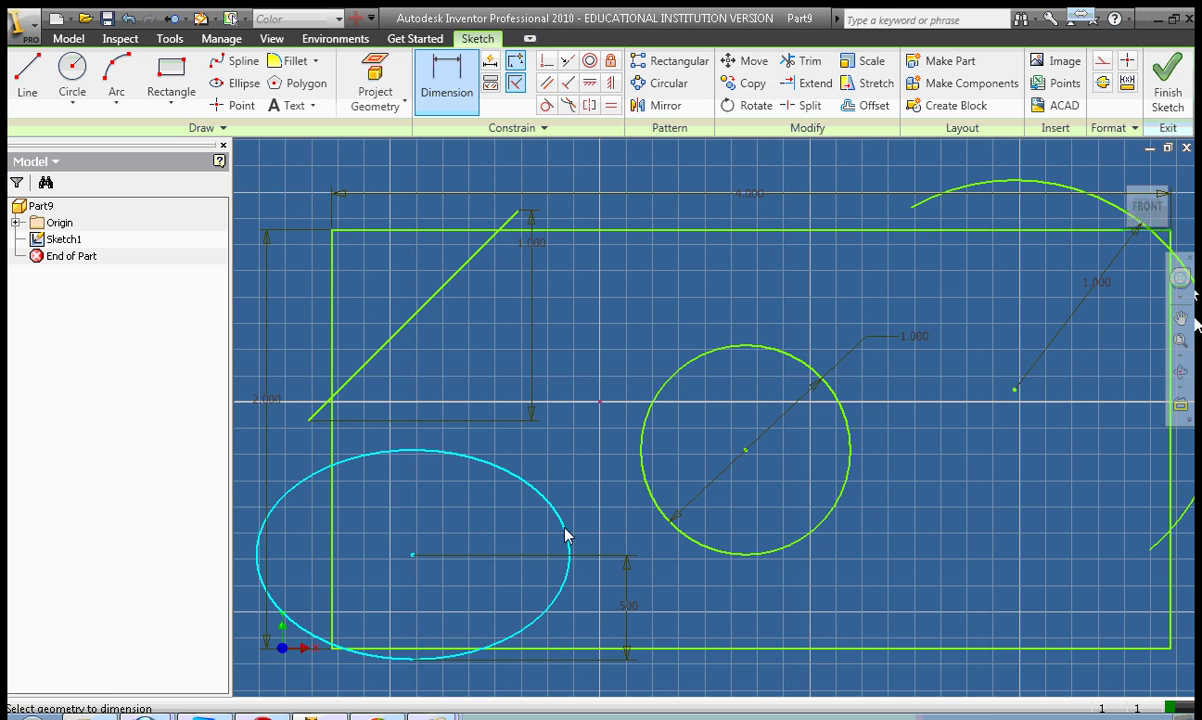
{"action": "left_click", "coordinate": [474, 566]}
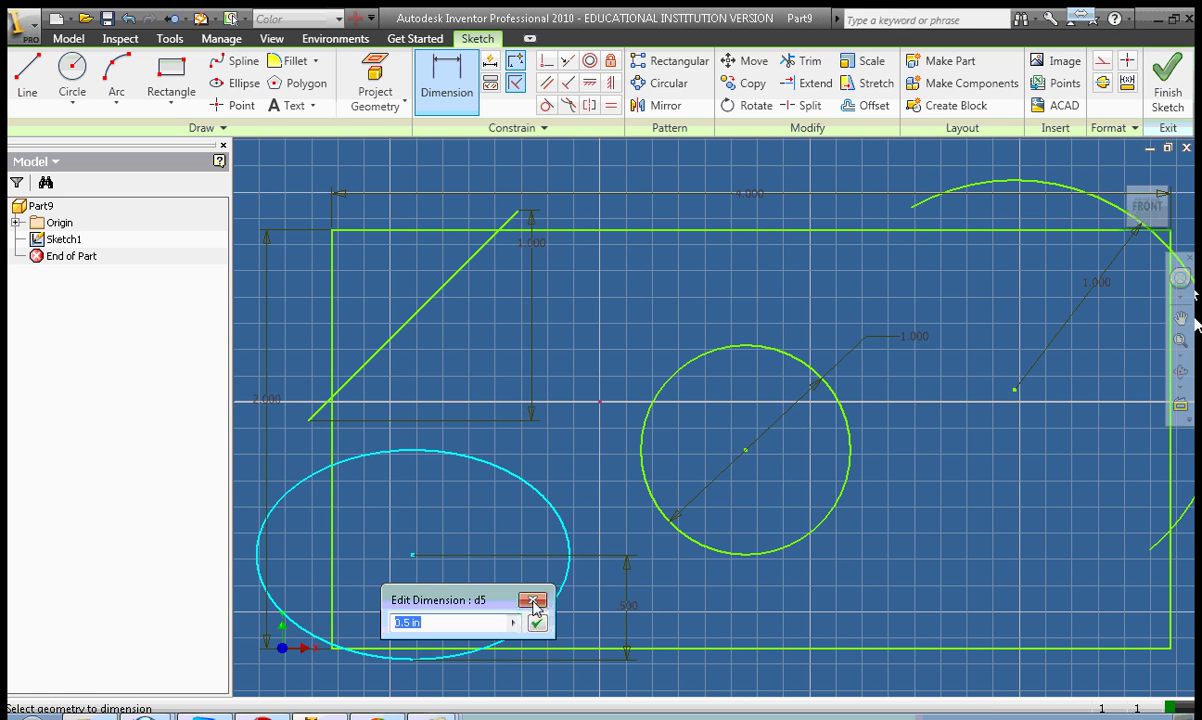
{"action": "left_click", "coordinate": [533, 601]}
{"action": "right_click", "coordinate": [499, 535]}
{"action": "left_click", "coordinate": [512, 538]}
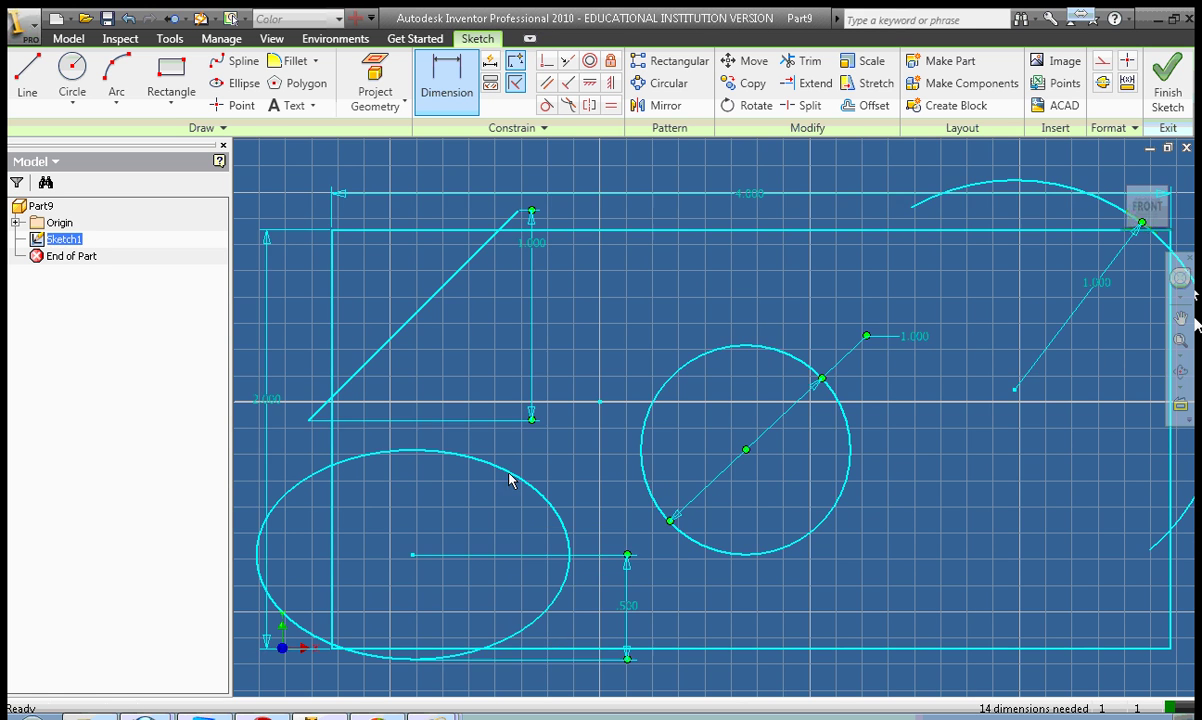
Add a horizontal dimension for the ellipse's major half-axis above the ellipse and set it to 1 in
{"action": "left_click", "coordinate": [458, 85]}
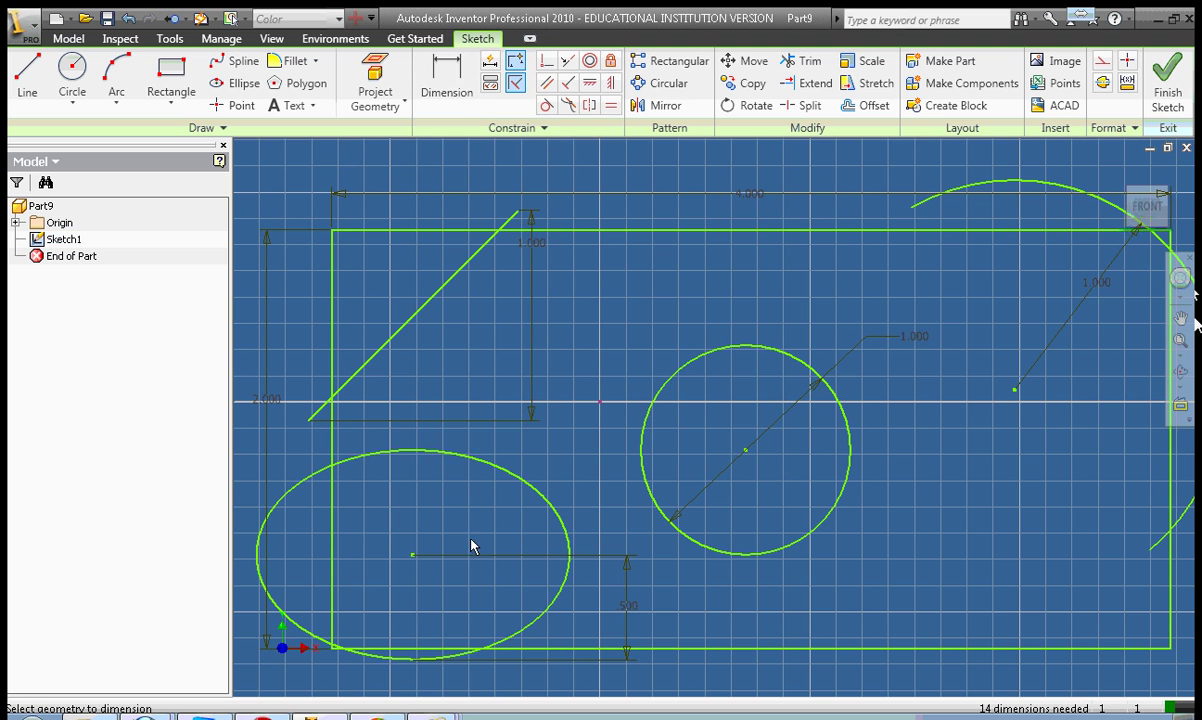
{"action": "left_click", "coordinate": [550, 505]}
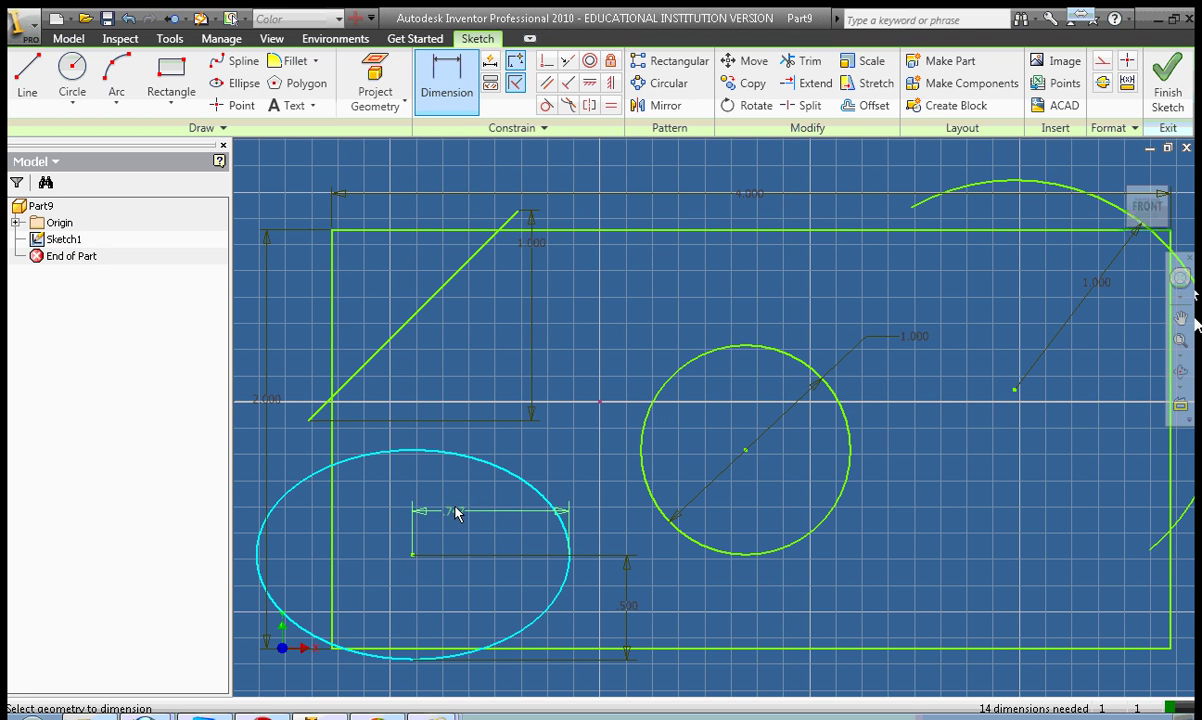
{"action": "left_click", "coordinate": [478, 440]}
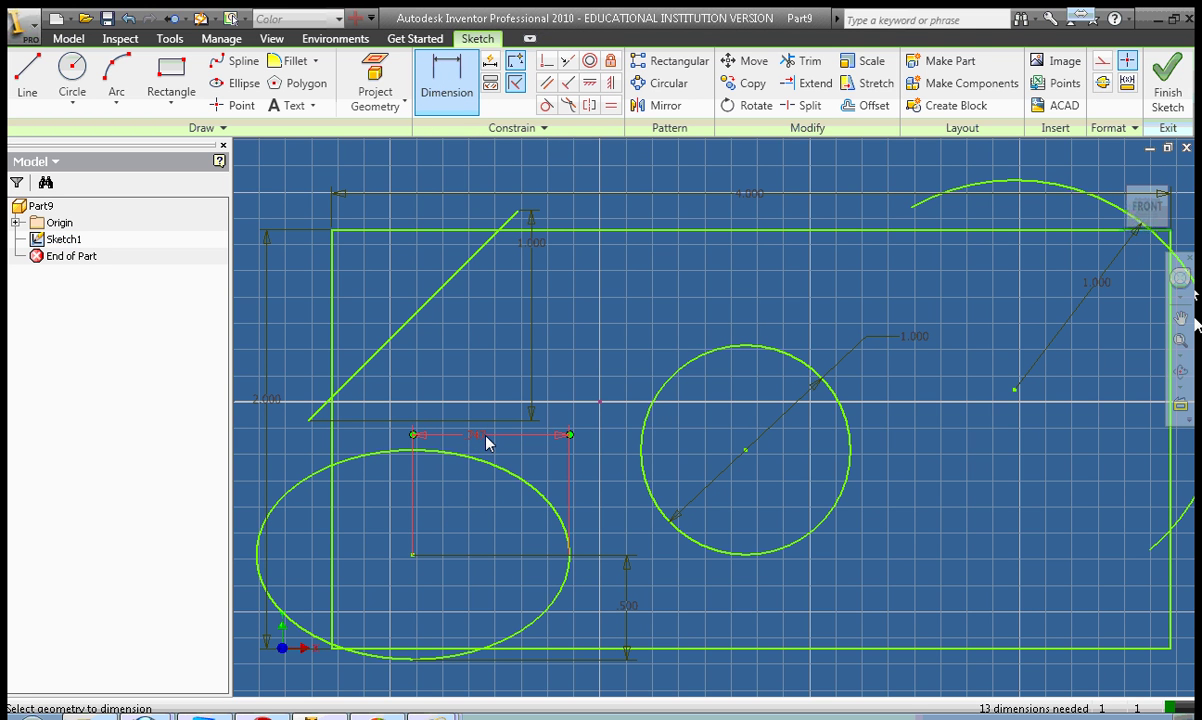
{"action": "left_click", "coordinate": [479, 444]}
{"action": "left_click_drag", "start_coordinate": [460, 503], "coordinate": [400, 503]}
{"action": "type", "text": "1"}
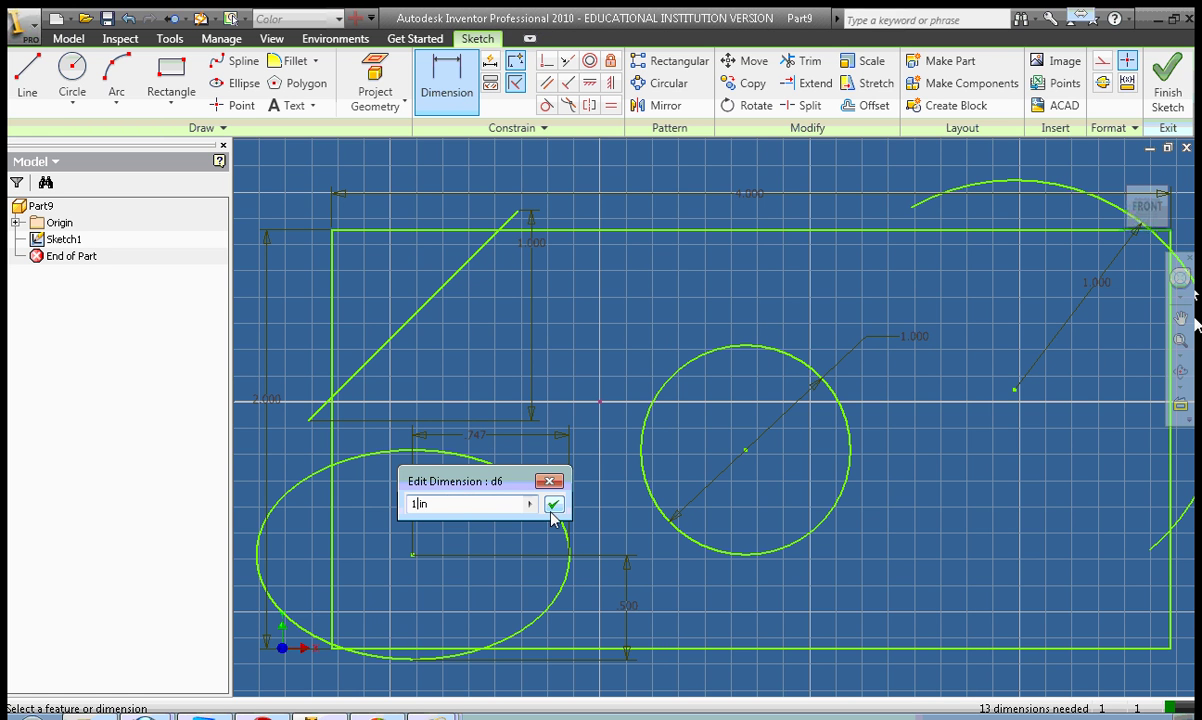
{"action": "left_click", "coordinate": [554, 503]}
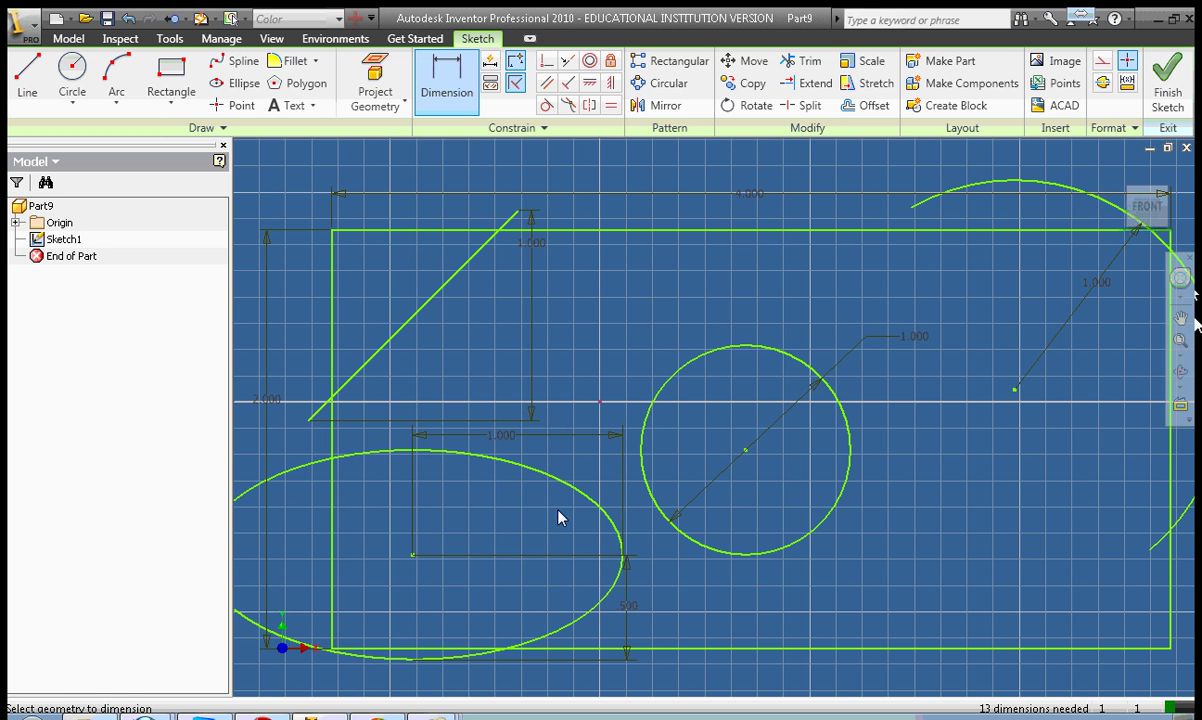
Exit sketch mode and save the part in the current folder, reusing the existing file's name with "Rectangle" replaced by "Shapes"
{"action": "left_click", "coordinate": [71, 20]}
{"action": "left_click", "coordinate": [107, 18]}
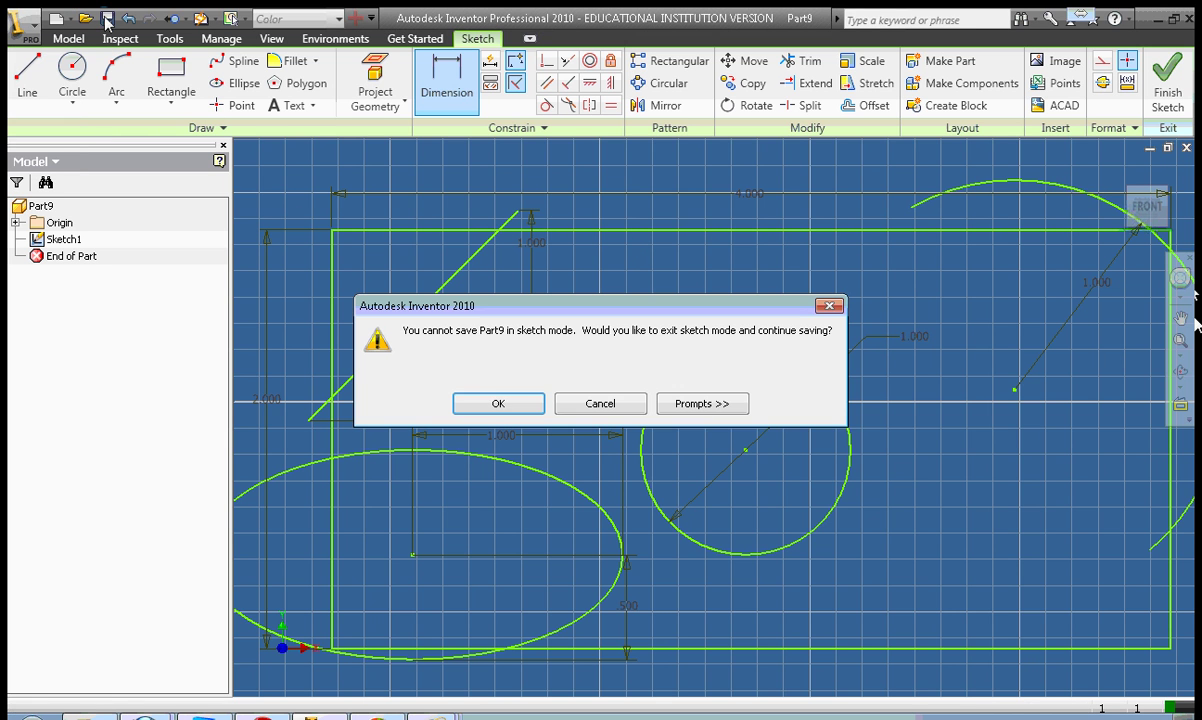
{"action": "left_click", "coordinate": [490, 405]}
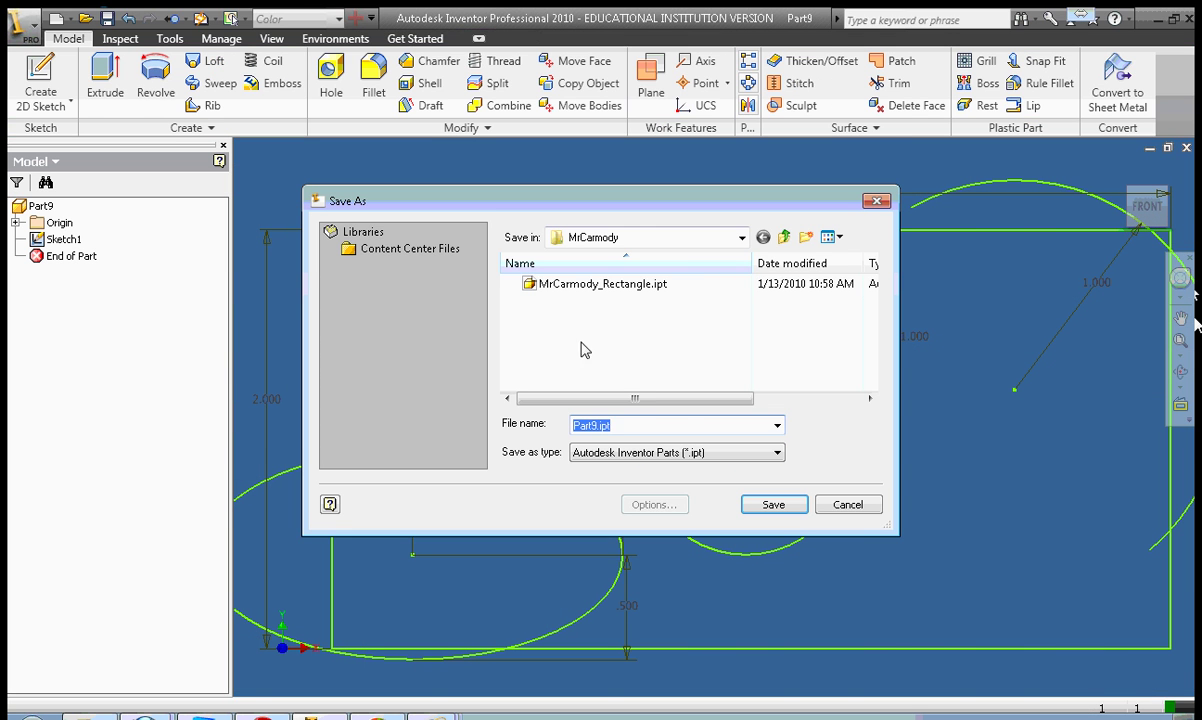
{"action": "left_click", "coordinate": [617, 285]}
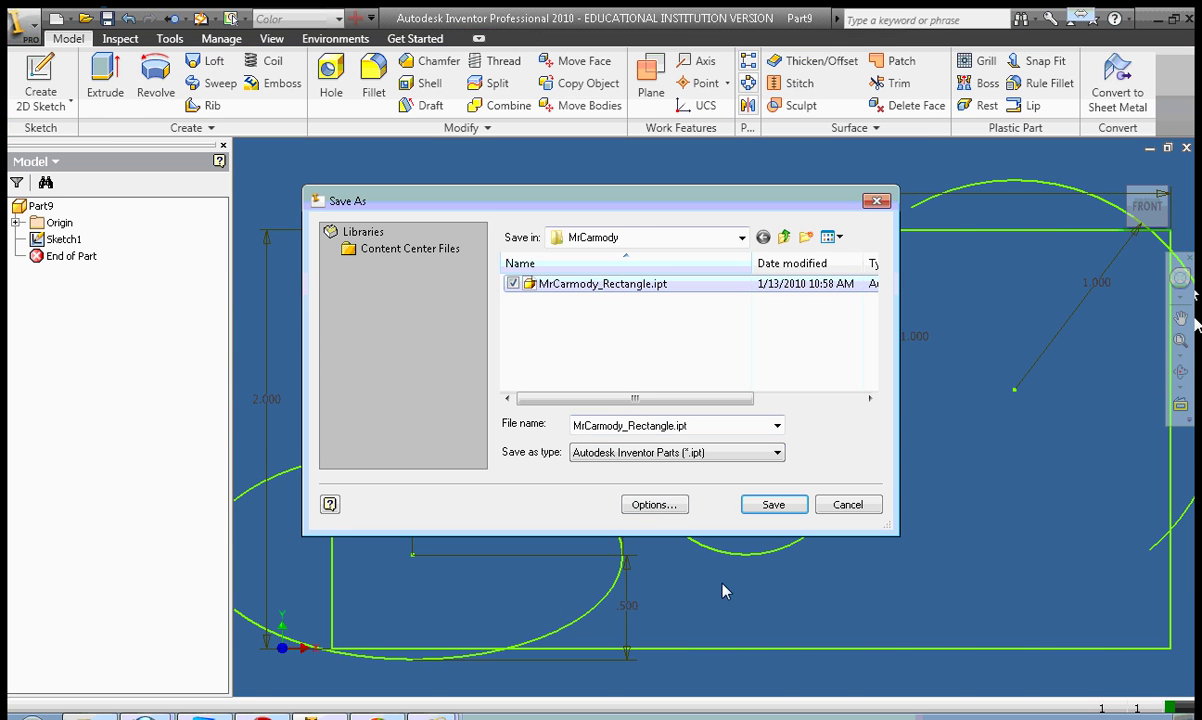
{"action": "left_click", "coordinate": [674, 427]}
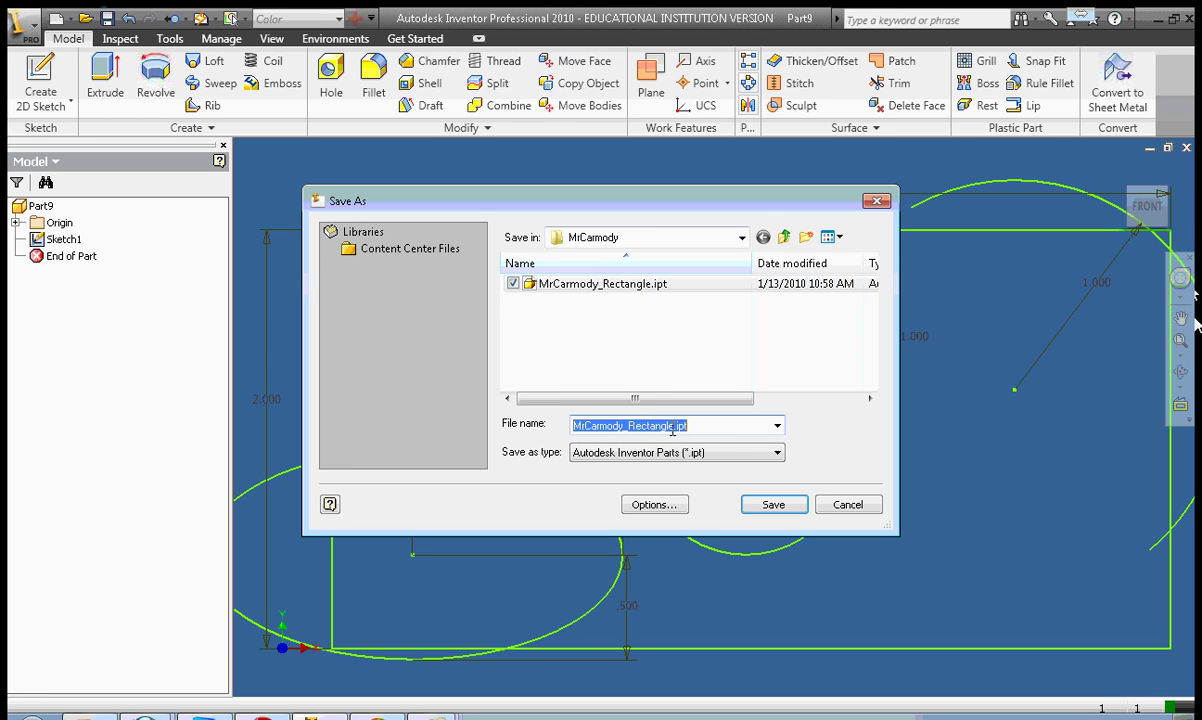
{"action": "left_click", "coordinate": [673, 428]}
{"action": "left_click_drag", "start_coordinate": [671, 426], "coordinate": [629, 428]}
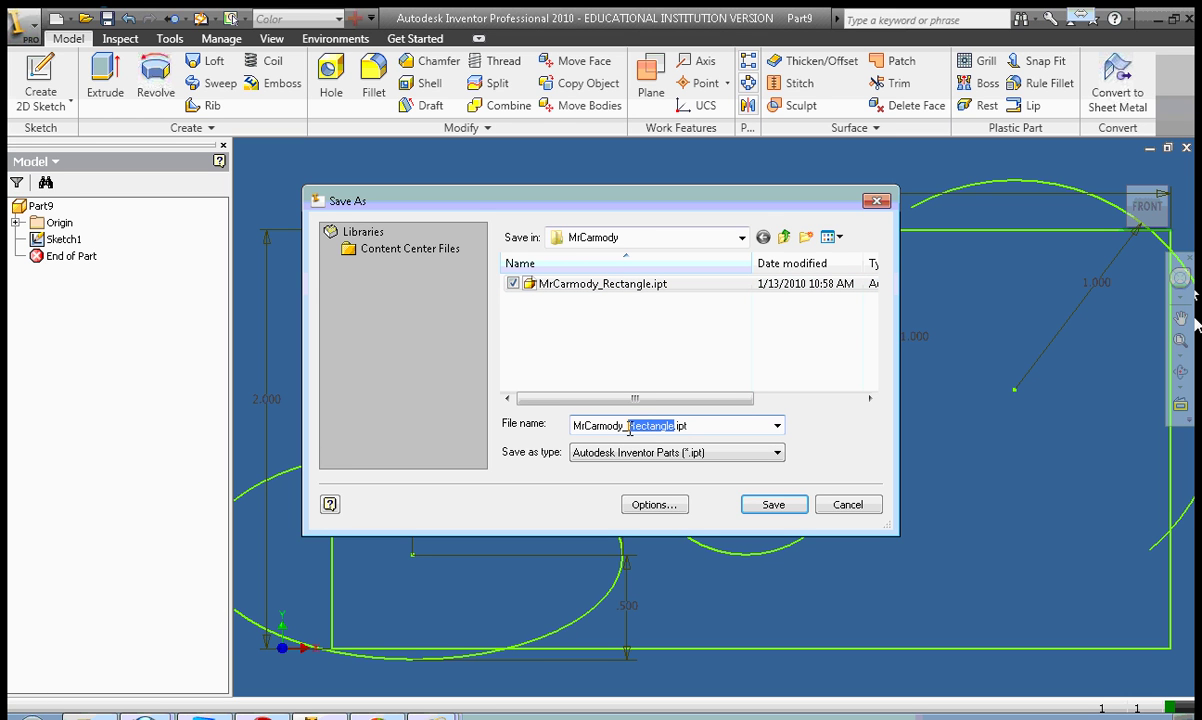
{"action": "type", "text": "Shapes"}
{"action": "left_click", "coordinate": [773, 504]}
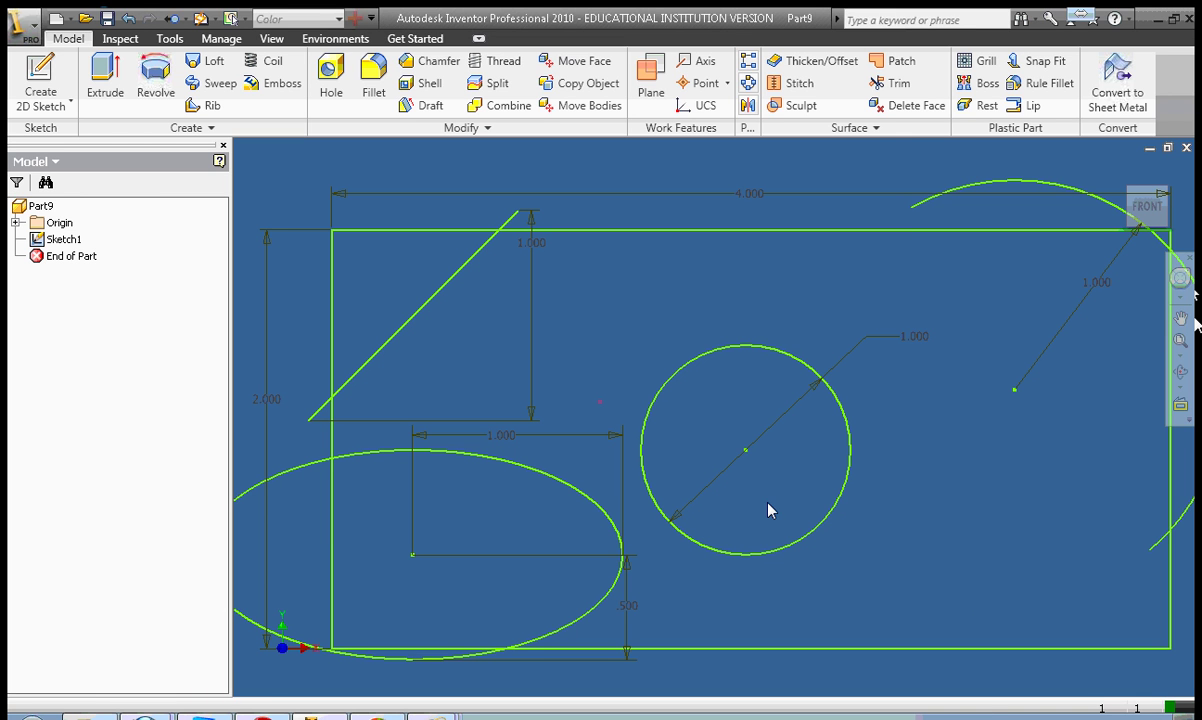